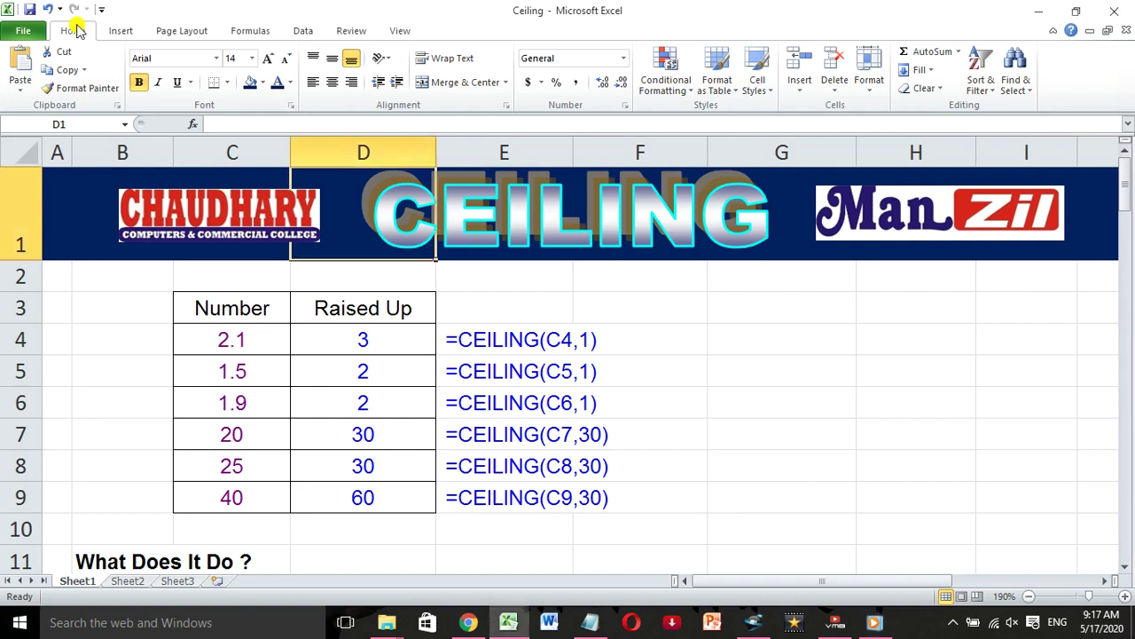
# Step: Collapse the ribbon to its tab names and select the empty cell G4
pyautogui.doubleClick(74, 32)
pyautogui.click(746, 258)
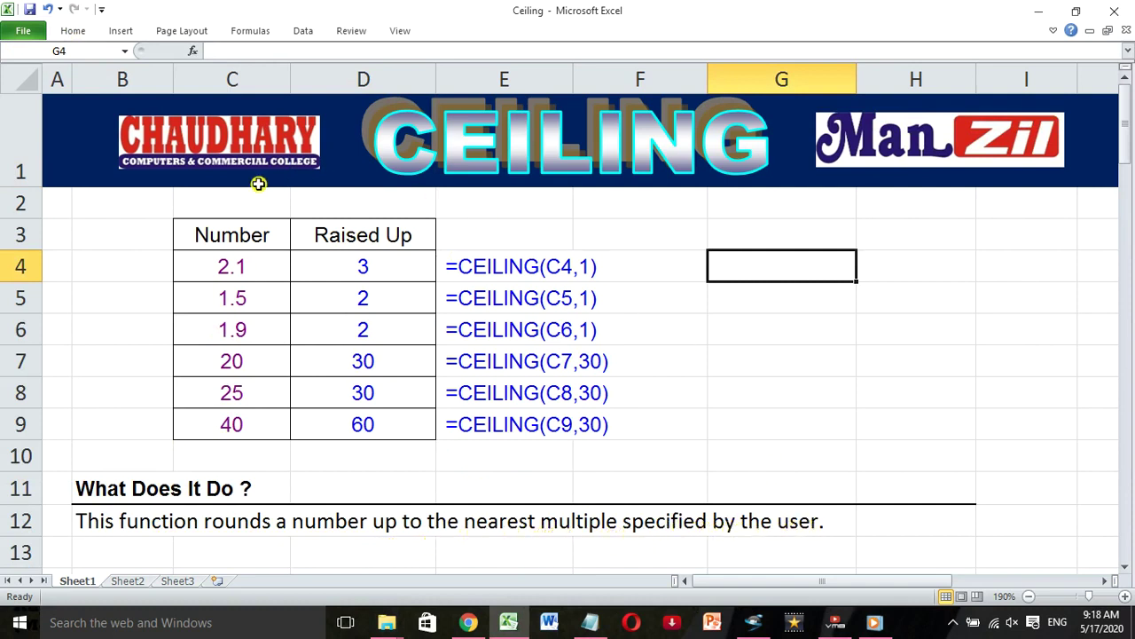
# Step: Examine the Number values in C4:C9 and the CEILING formulas in the first Raised Up cells
pyautogui.moveTo(238, 229); pyautogui.dragTo(240, 316)
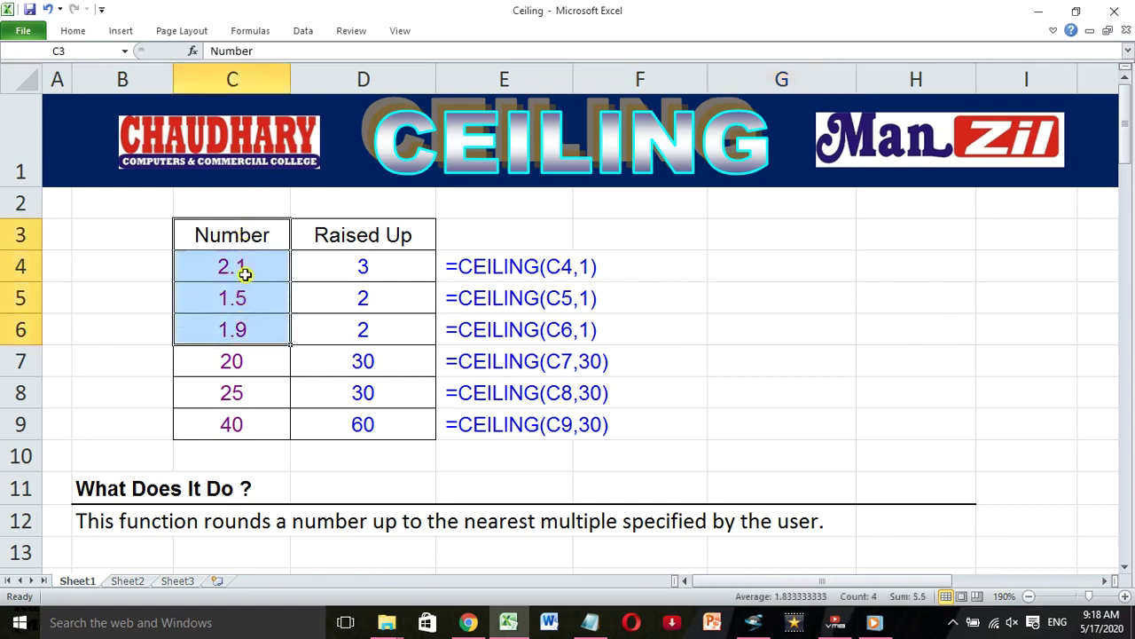
pyautogui.click(247, 299)
pyautogui.click(246, 325)
pyautogui.click(247, 360)
pyautogui.click(246, 397)
pyautogui.click(250, 425)
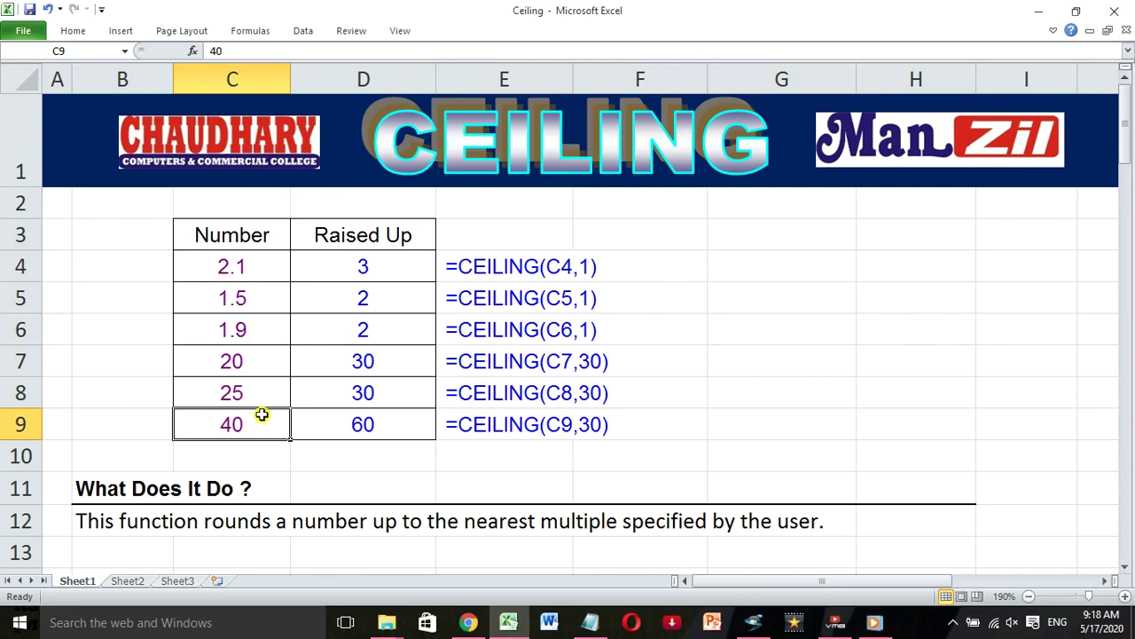
pyautogui.click(394, 237)
pyautogui.click(394, 266)
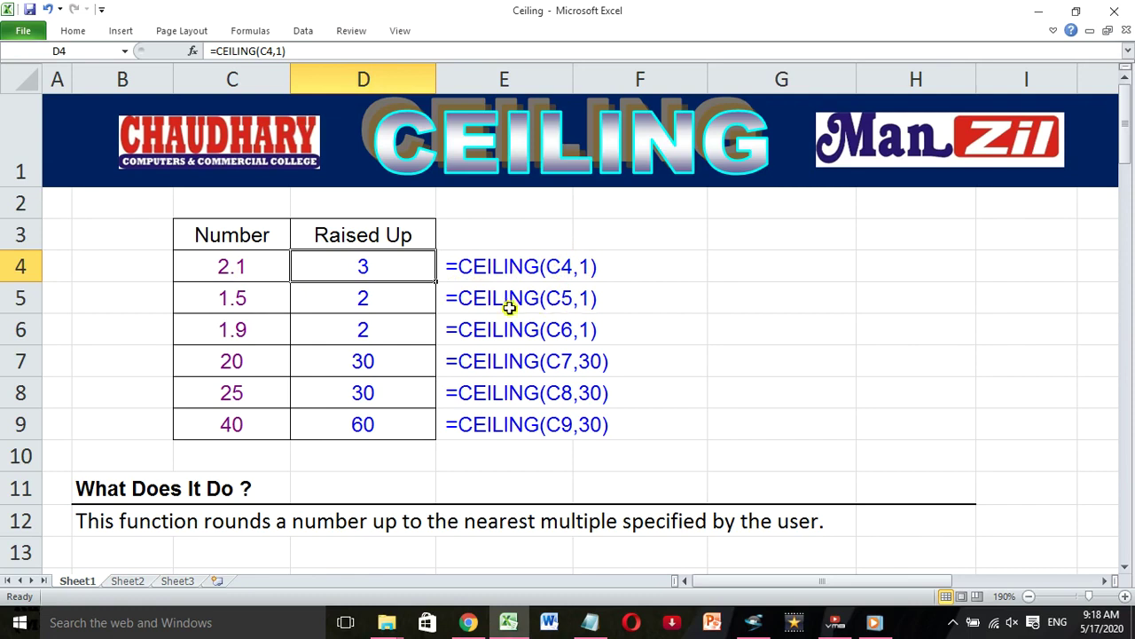
pyautogui.click(393, 305)
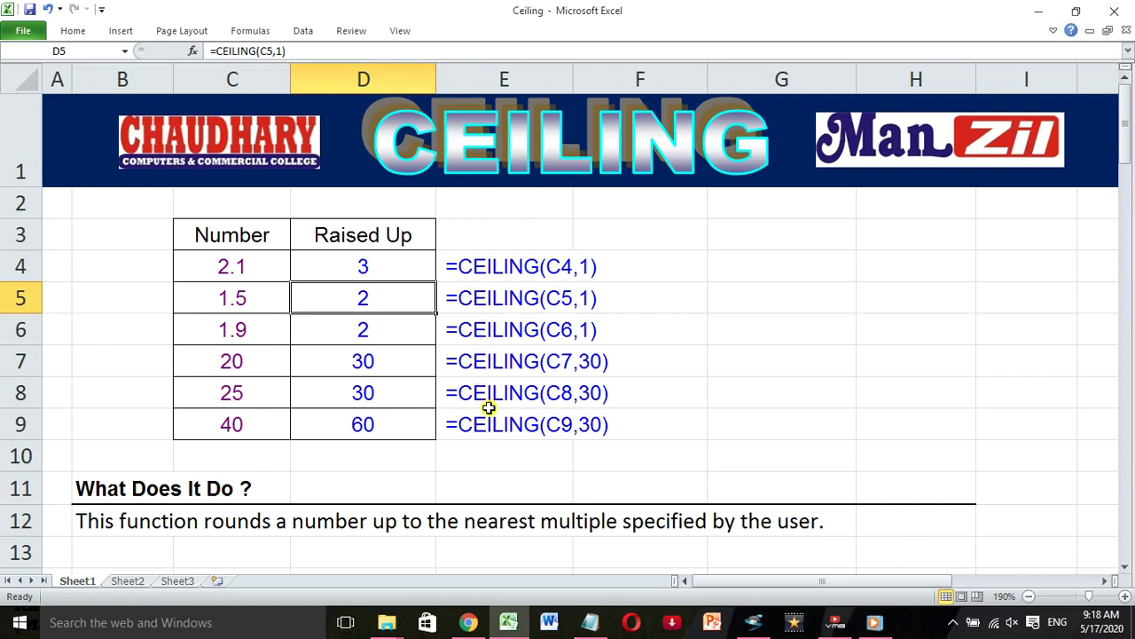
# Step: Read the CEILING function's description, syntax and formatting notes and the introduction to Example 1
pyautogui.scroll(-2, 489, 408)
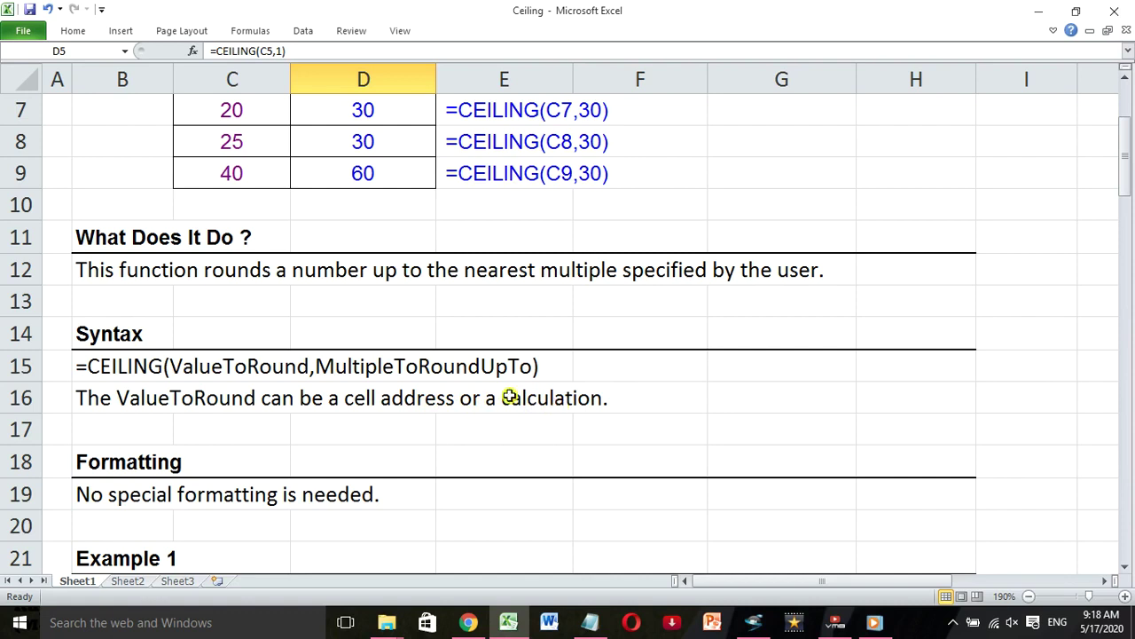
pyautogui.scroll(-2, 291, 443)
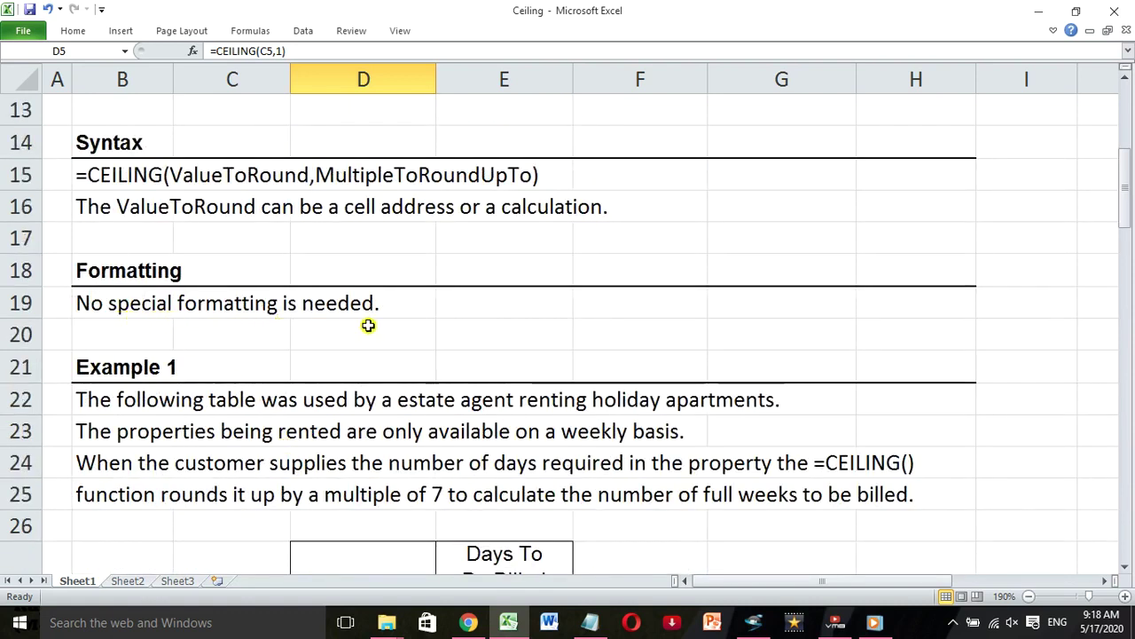
pyautogui.scroll(-1, 368, 325)
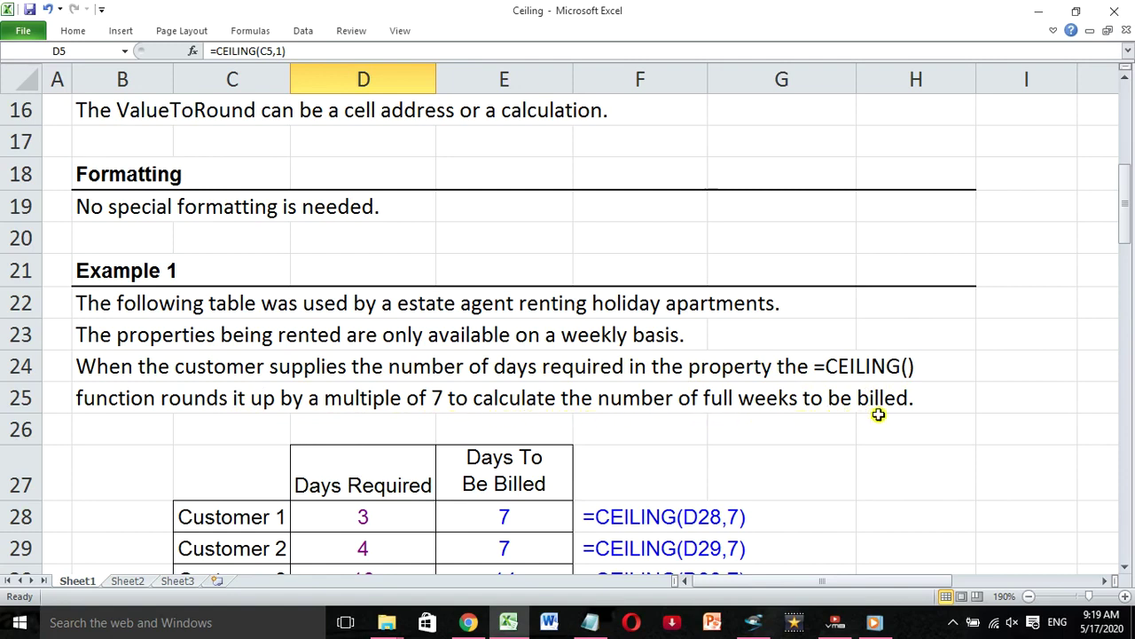
pyautogui.scroll(-1, 878, 415)
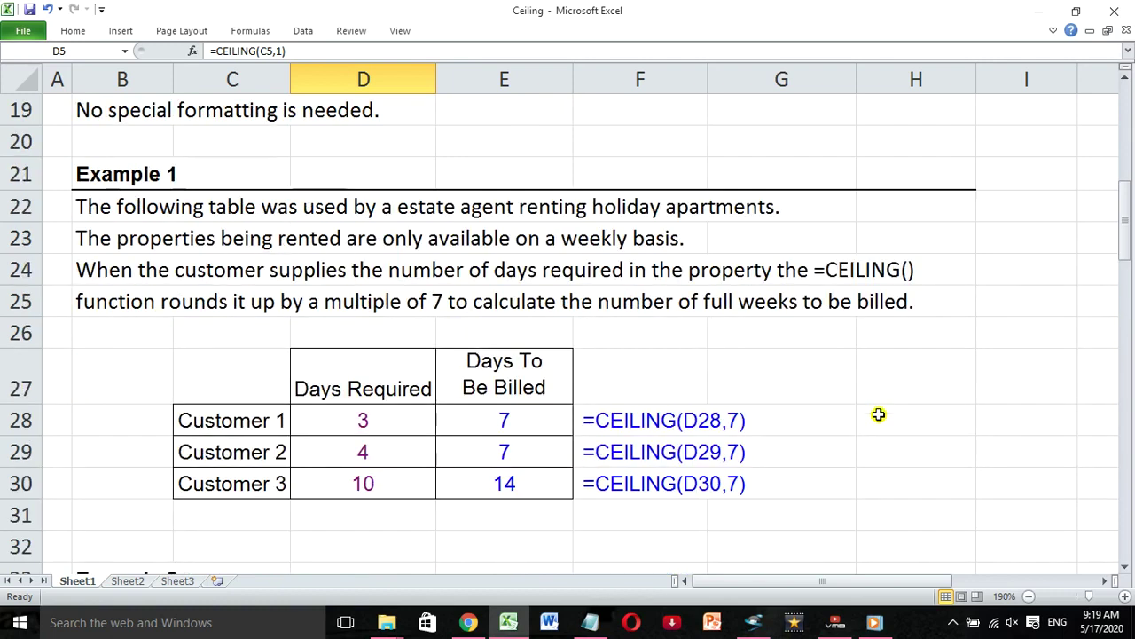
# Step: Go through Example 1's table by column: customers, Days Required and Days To Be Billed
pyautogui.click(266, 422)
pyautogui.click(268, 450)
pyautogui.click(266, 484)
pyautogui.click(385, 386)
pyautogui.click(380, 420)
pyautogui.click(380, 451)
pyautogui.click(382, 481)
pyautogui.click(534, 378)
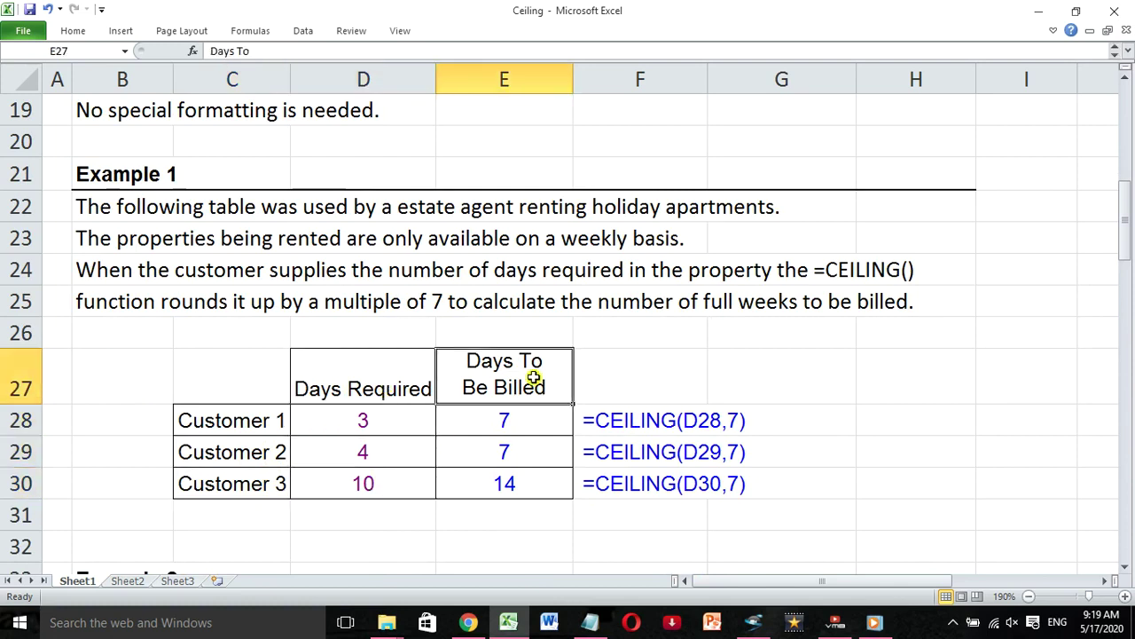
pyautogui.click(533, 420)
pyautogui.click(532, 461)
pyautogui.click(533, 482)
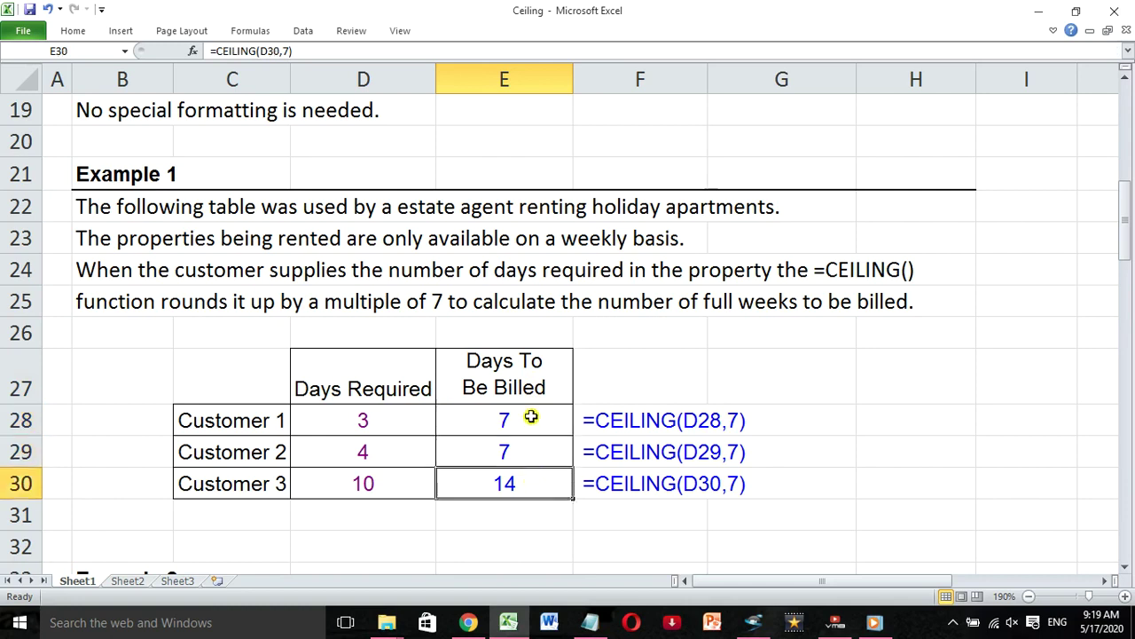
# Step: Compare each customer's Days Required with the CEILING formula in Days To Be Billed in Example 1
pyautogui.click(530, 417)
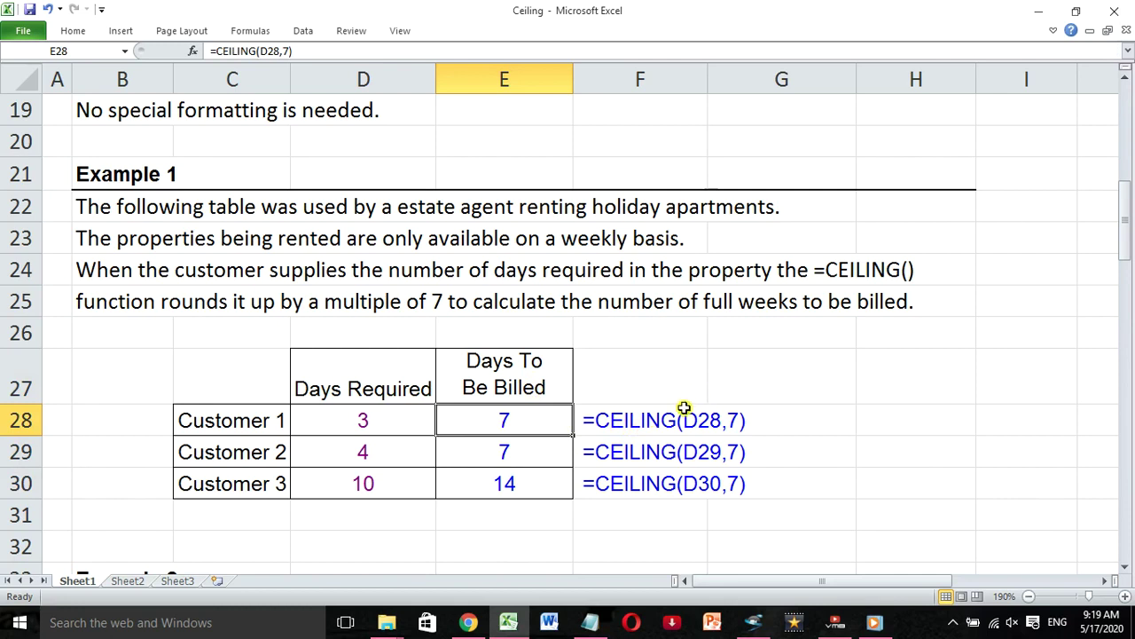
pyautogui.click(377, 417)
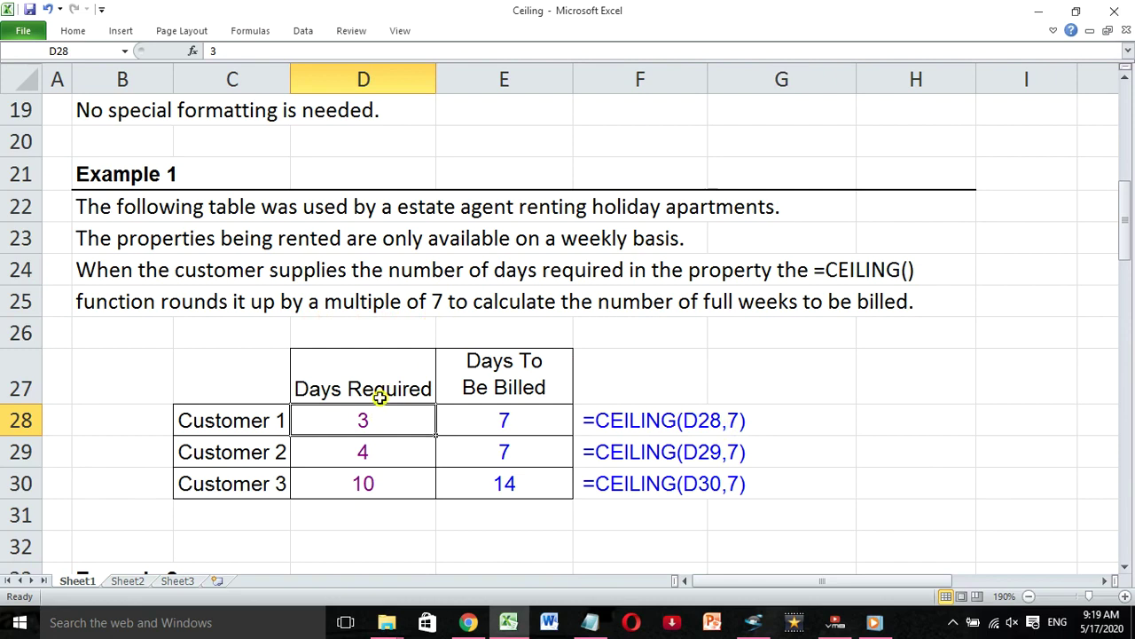
pyautogui.click(277, 449)
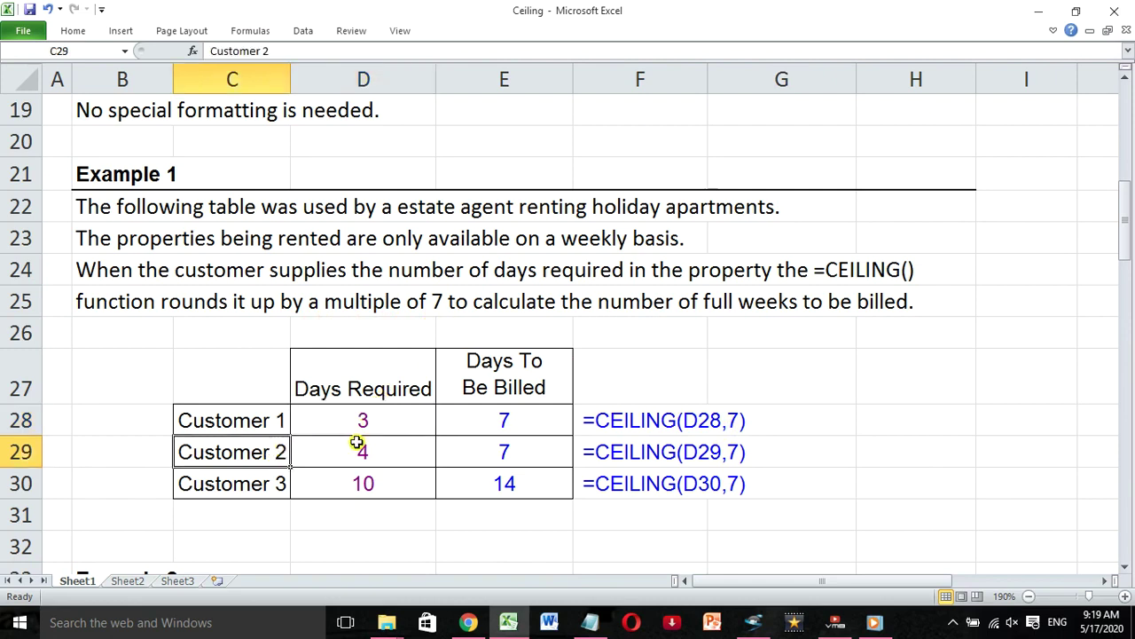
pyautogui.click(357, 443)
pyautogui.click(503, 452)
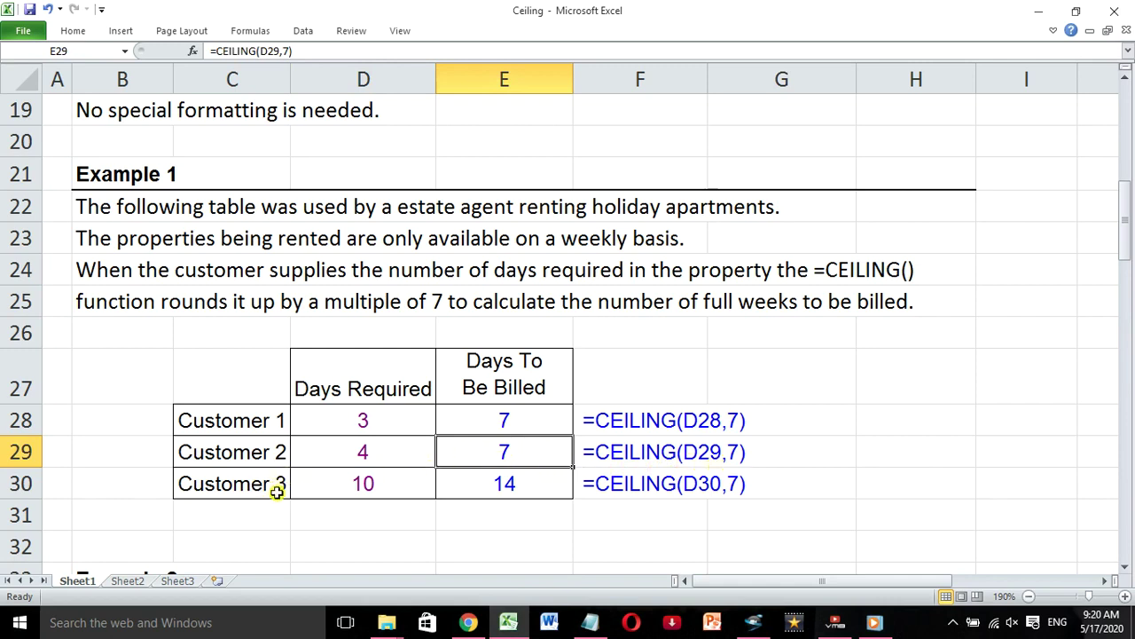
pyautogui.click(360, 491)
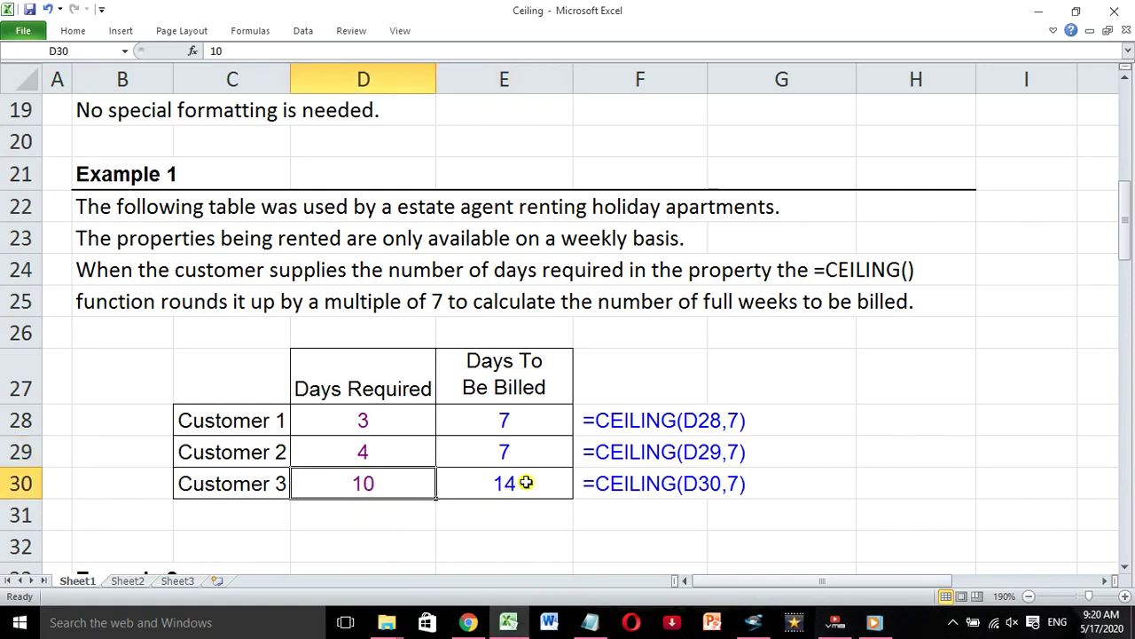
pyautogui.click(526, 482)
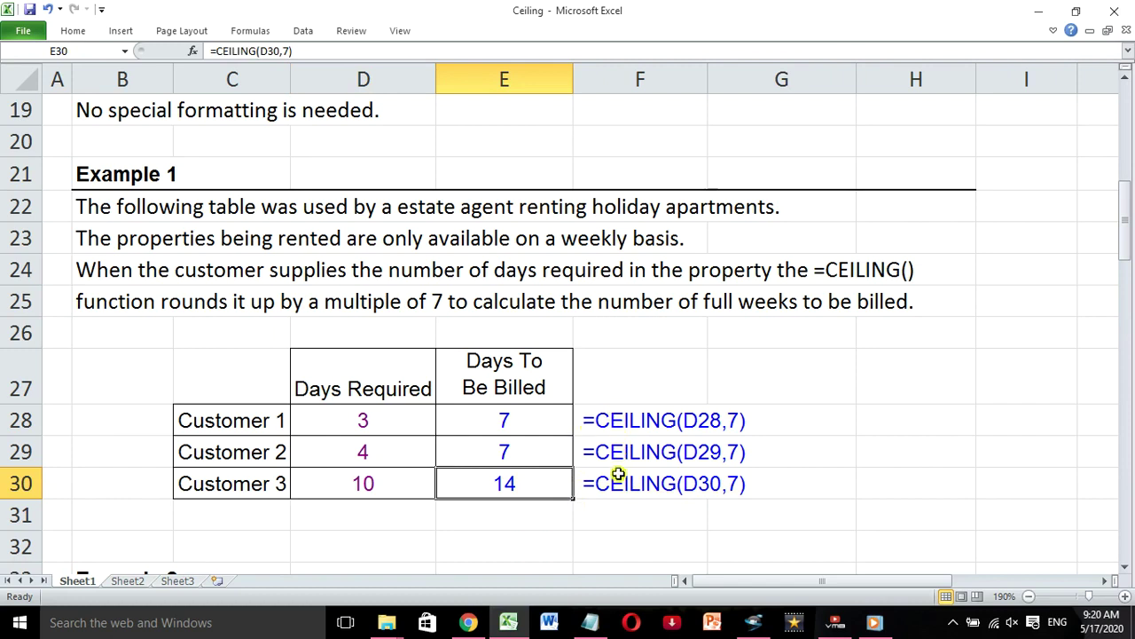
# Step: Read the introduction to Example 2 and look over the items listed in Table 1
pyautogui.scroll(-3, 618, 474)
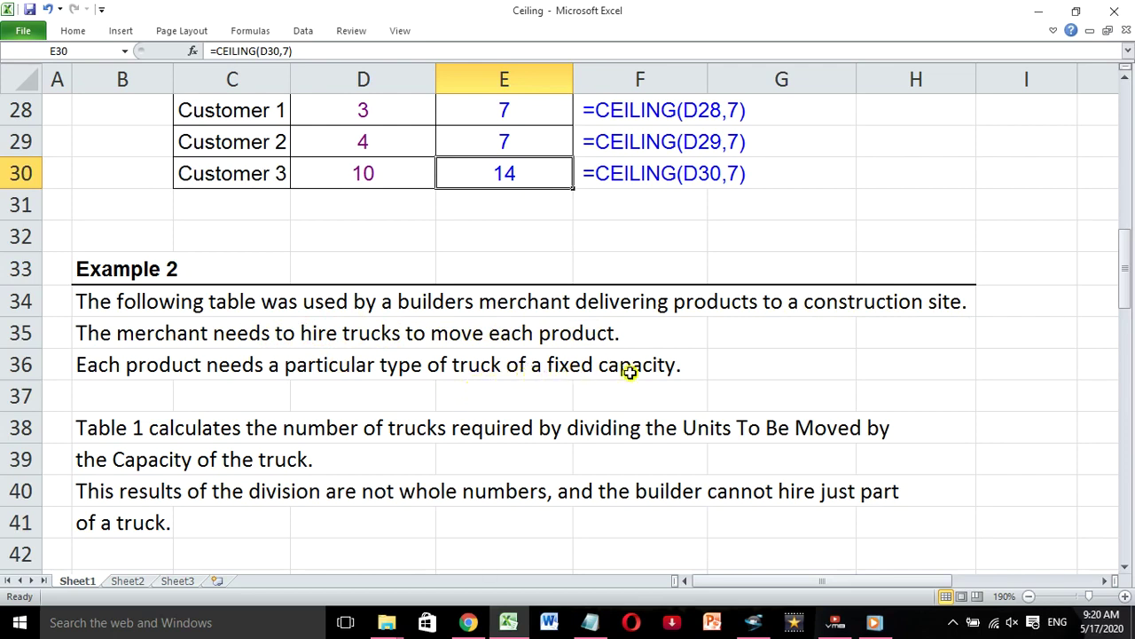
pyautogui.scroll(-1, 573, 372)
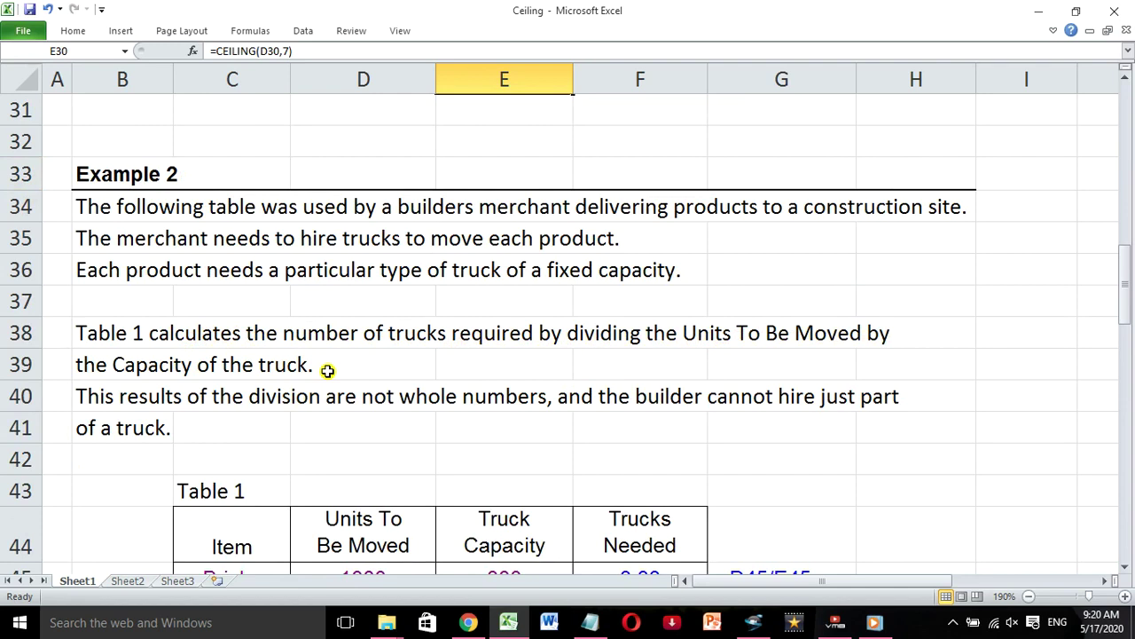
pyautogui.scroll(-1, 327, 371)
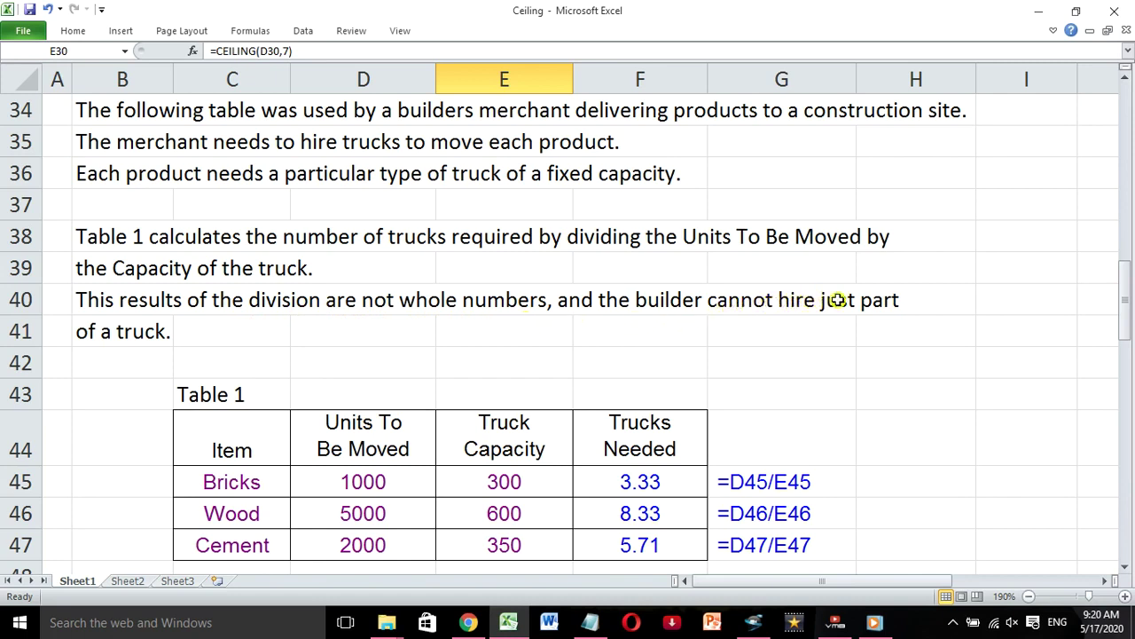
pyautogui.scroll(-1, 273, 328)
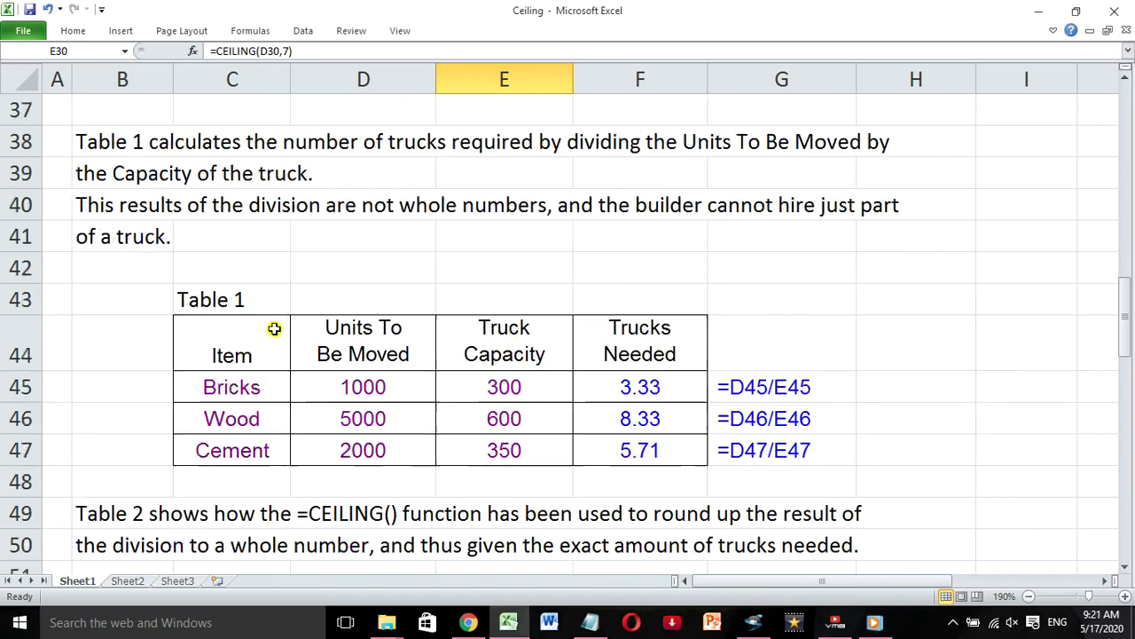
pyautogui.click(260, 302)
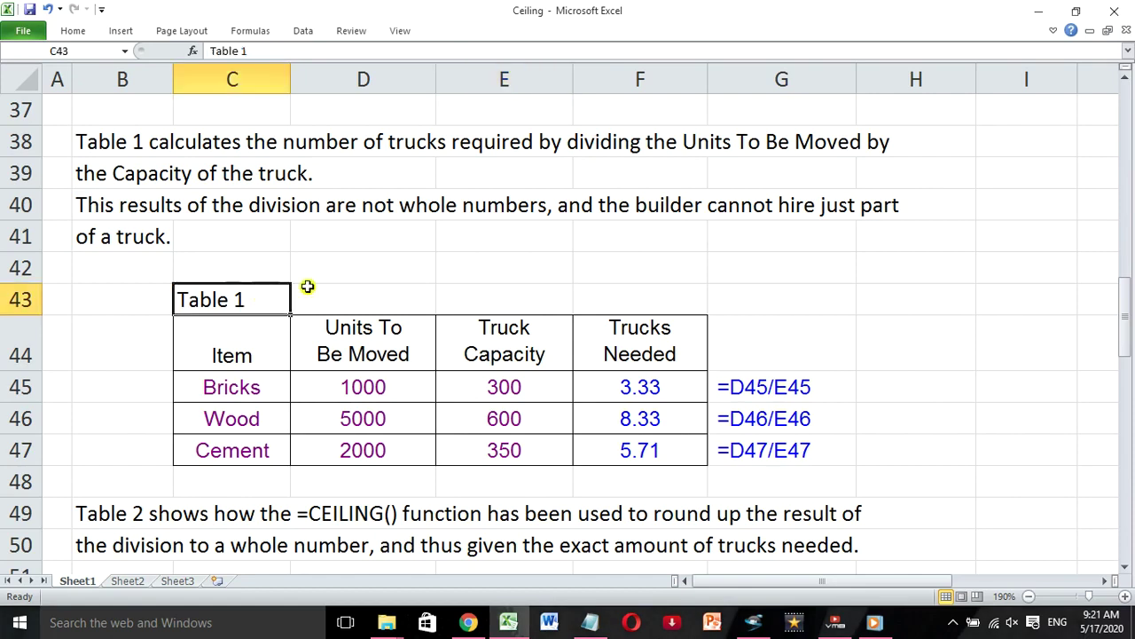
pyautogui.scroll(-1, 307, 286)
pyautogui.click(270, 264)
pyautogui.click(263, 300)
pyautogui.click(261, 322)
pyautogui.click(260, 354)
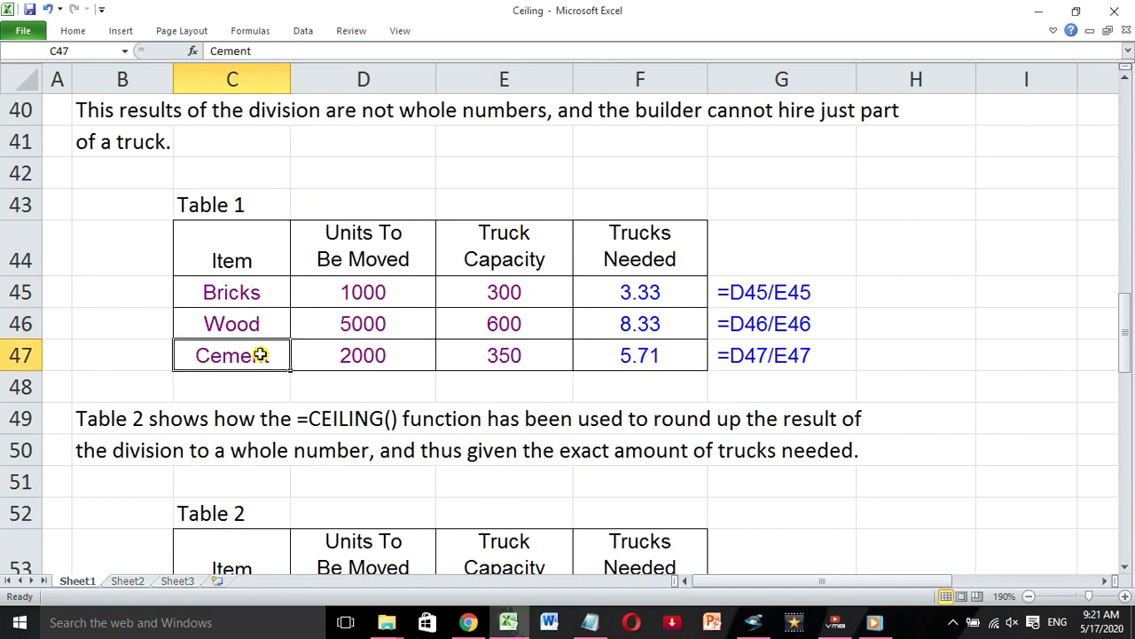
# Step: Review the Units To Be Moved and Truck Capacity values for each item in Table 1
pyautogui.click(403, 245)
pyautogui.click(390, 286)
pyautogui.click(384, 320)
pyautogui.click(380, 364)
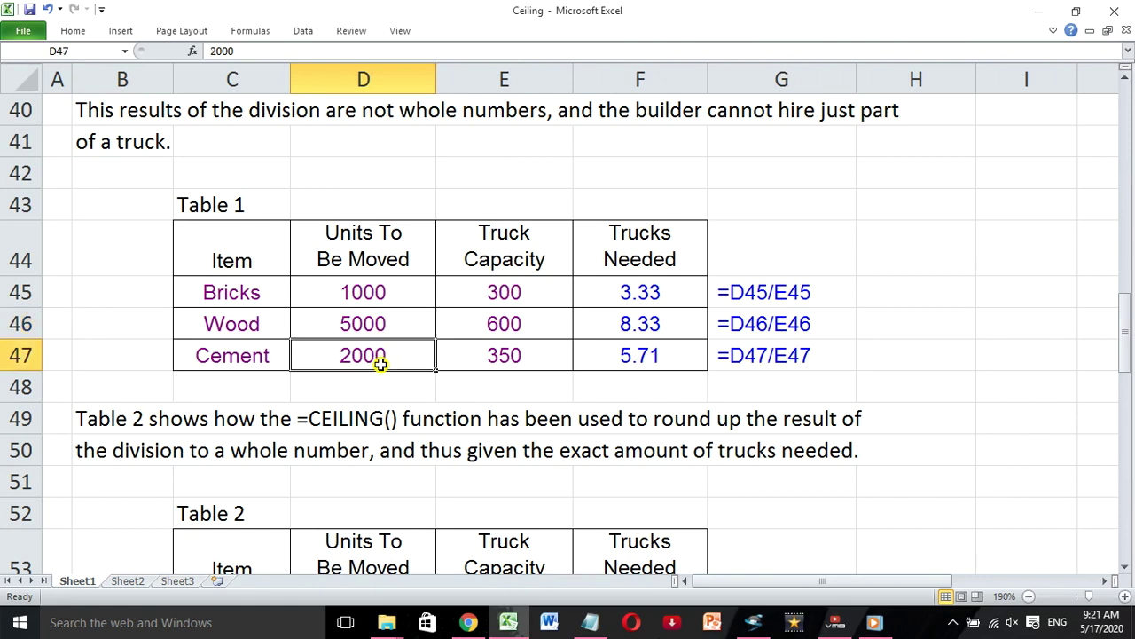
pyautogui.click(502, 247)
pyautogui.click(522, 291)
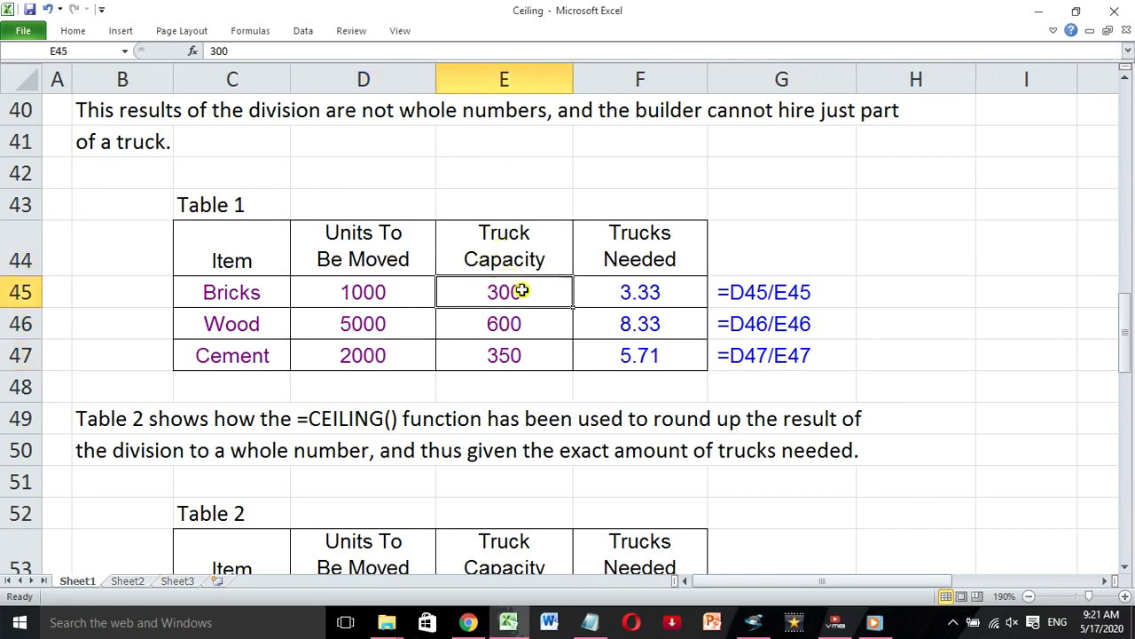
pyautogui.click(518, 323)
pyautogui.click(514, 354)
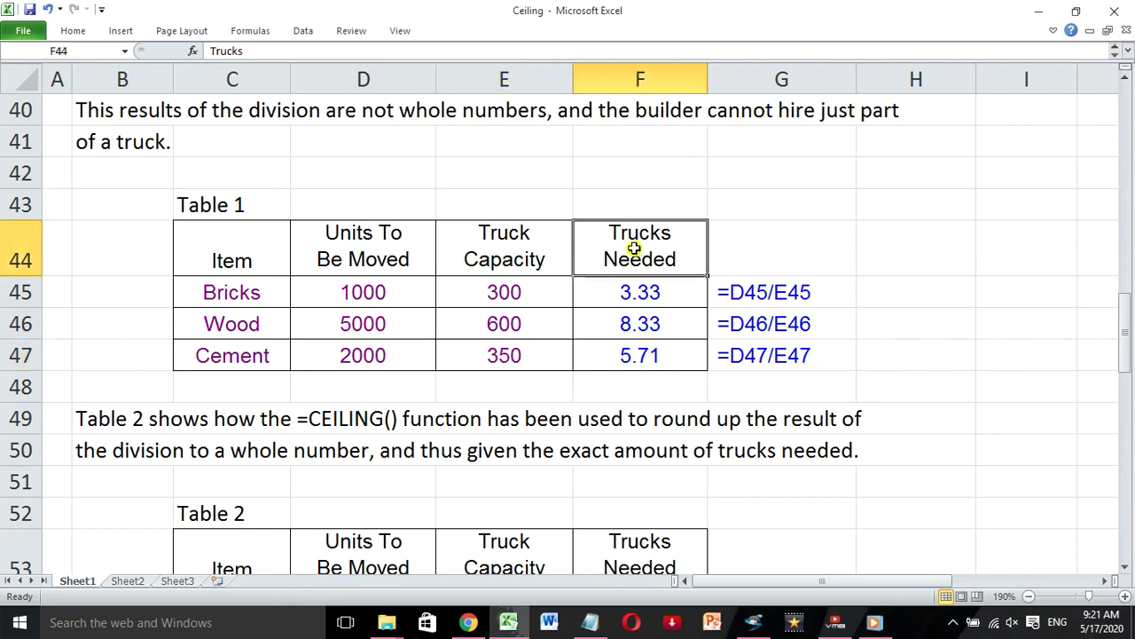
# Step: Inspect the division formulas behind Trucks Needed in Table 1 and the values they use
pyautogui.click(654, 291)
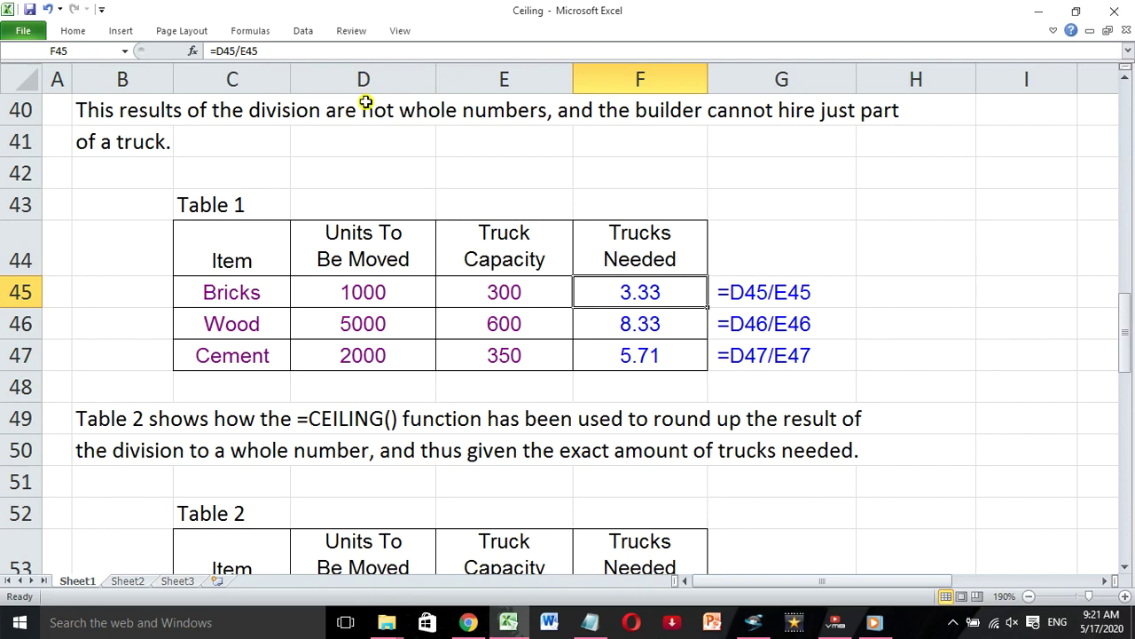
pyautogui.click(102, 294)
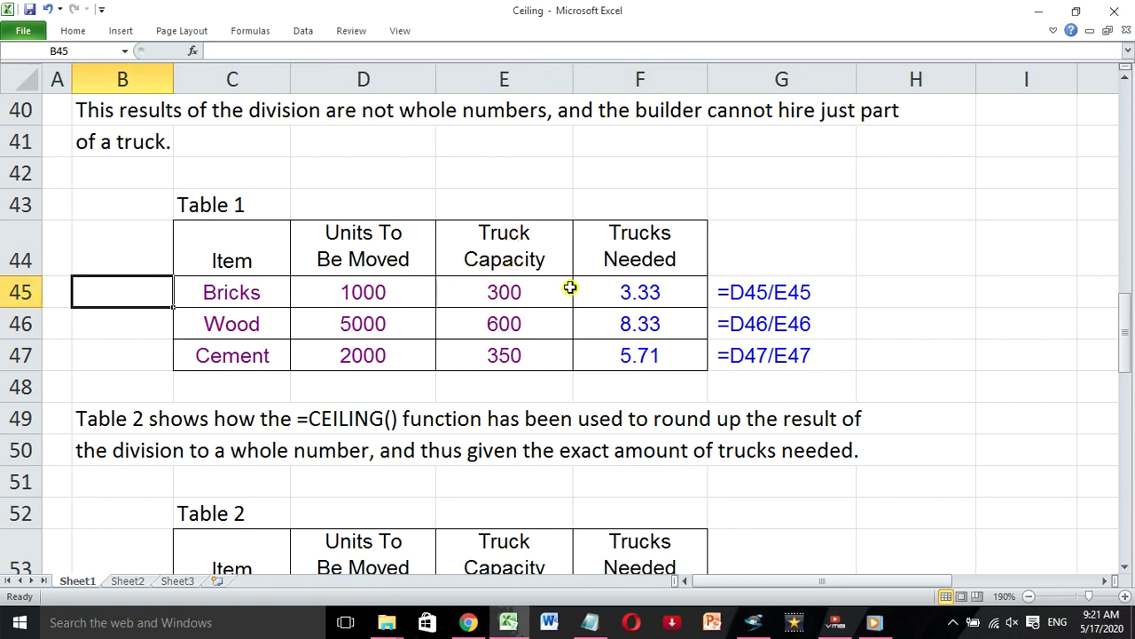
pyautogui.click(665, 291)
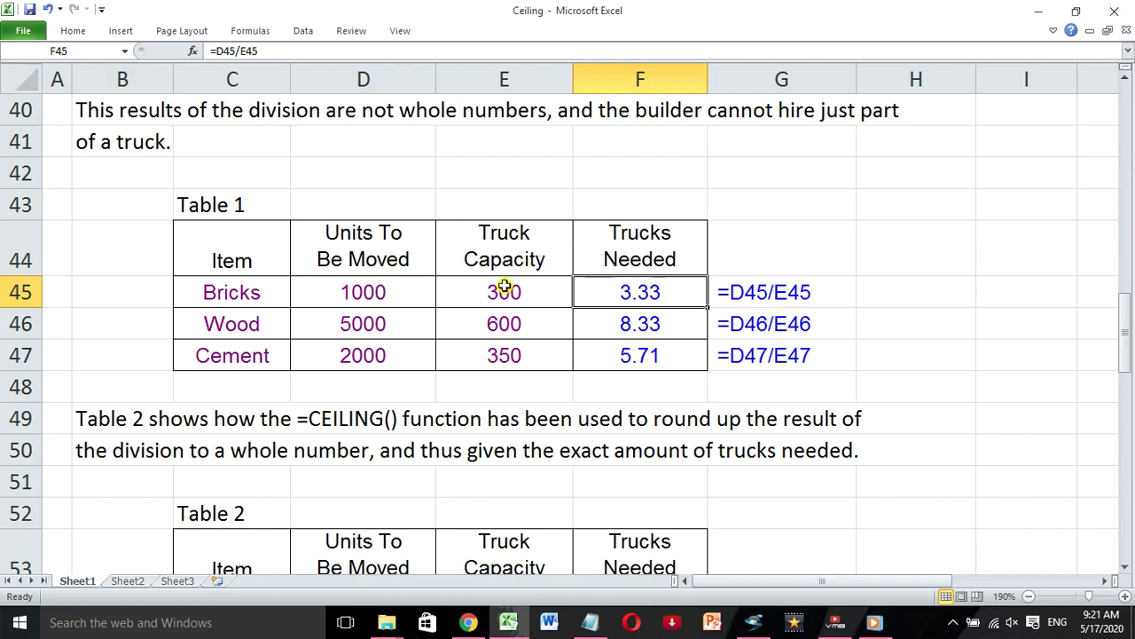
pyautogui.click(740, 327)
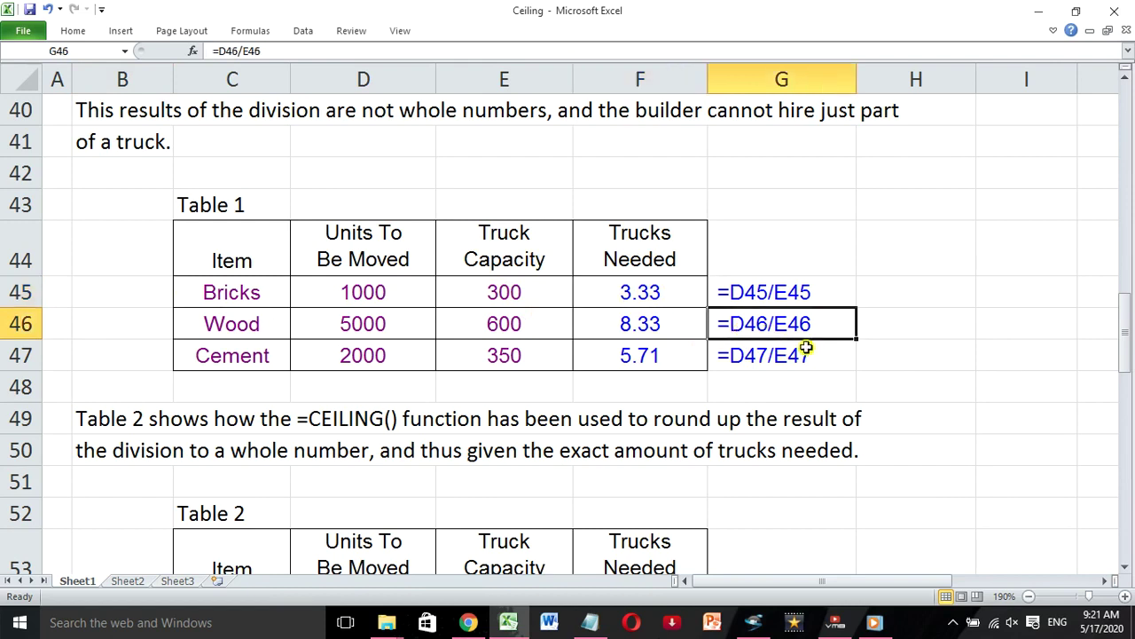
pyautogui.click(619, 322)
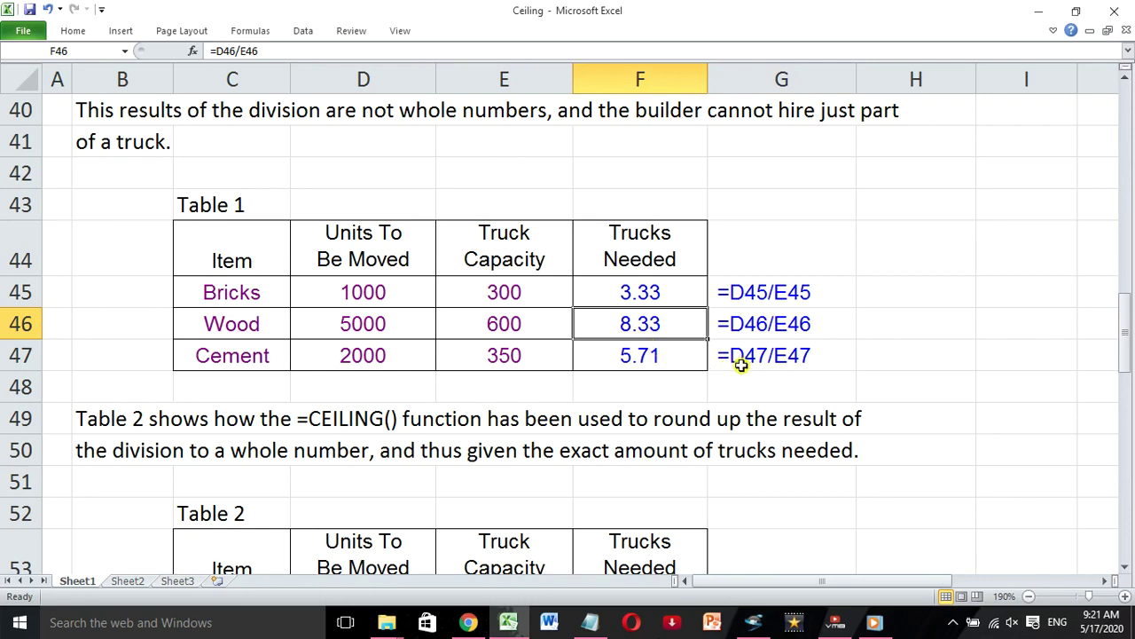
pyautogui.click(544, 351)
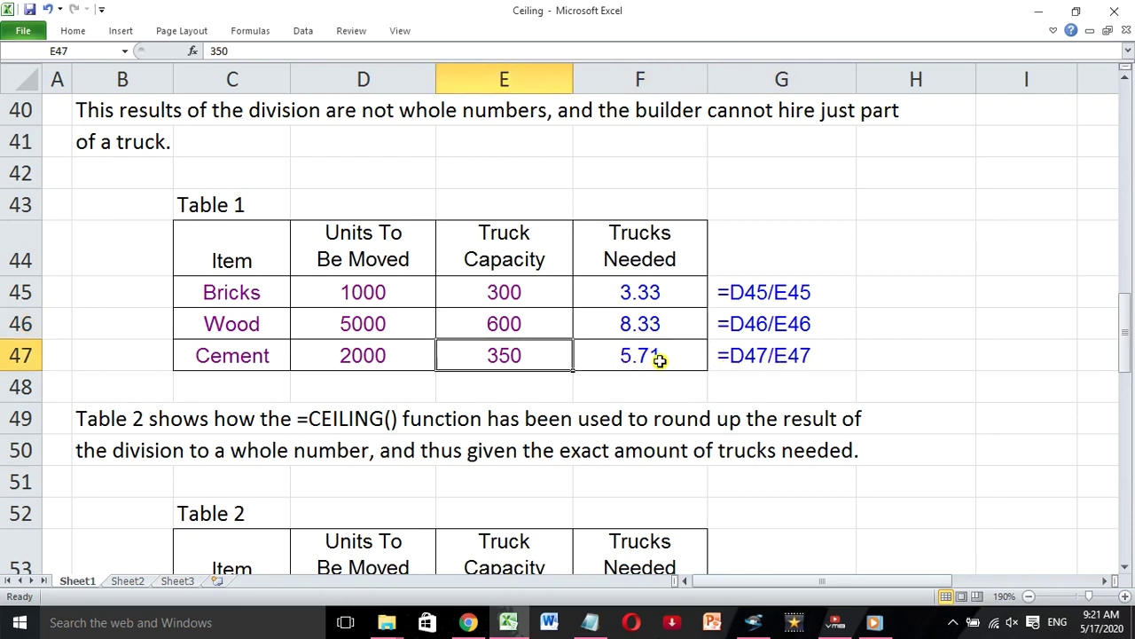
# Step: Inspect the CEILING formulas that round up Trucks Needed for Bricks, Wood and Cement in Table 2 of Example 2
pyautogui.scroll(-2, 660, 359)
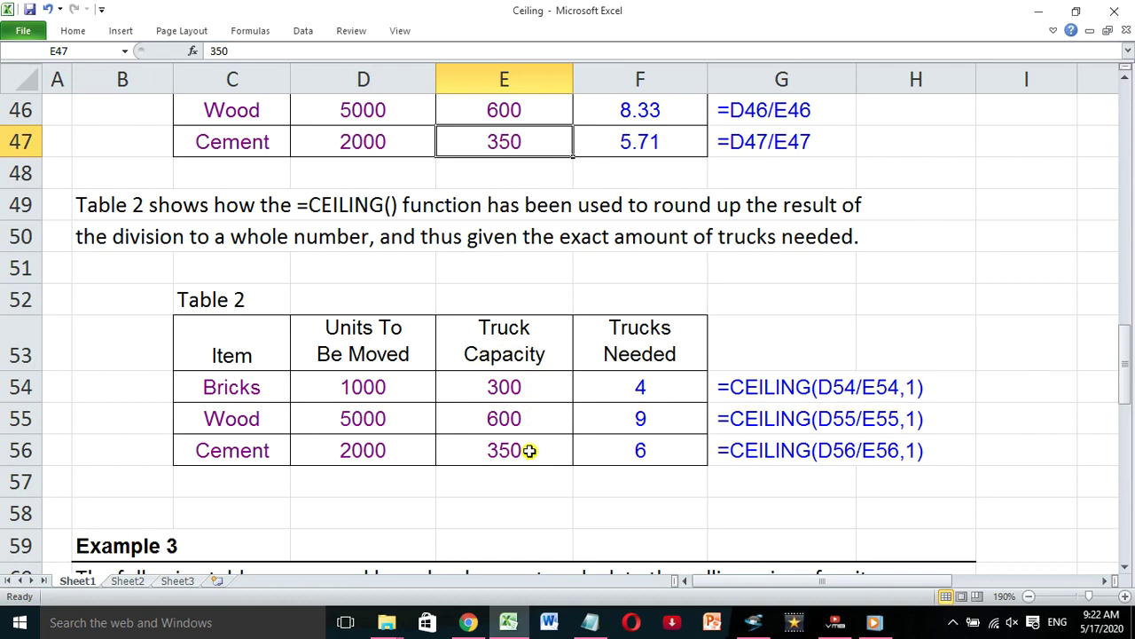
pyautogui.moveTo(764, 351); pyautogui.dragTo(761, 446)
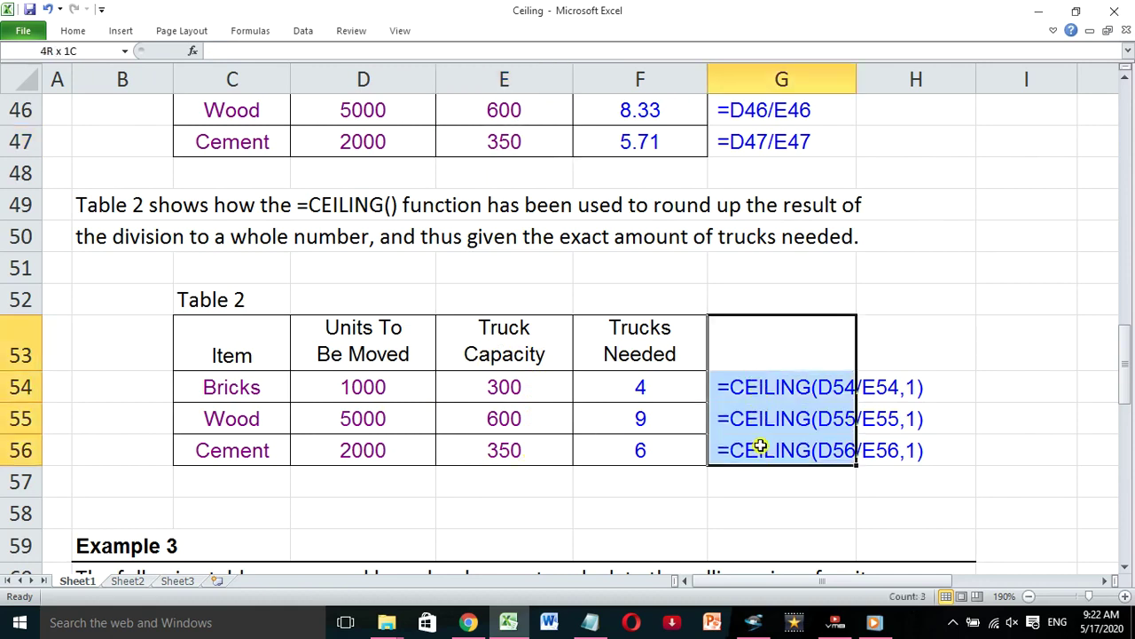
pyautogui.click(768, 334)
pyautogui.click(683, 383)
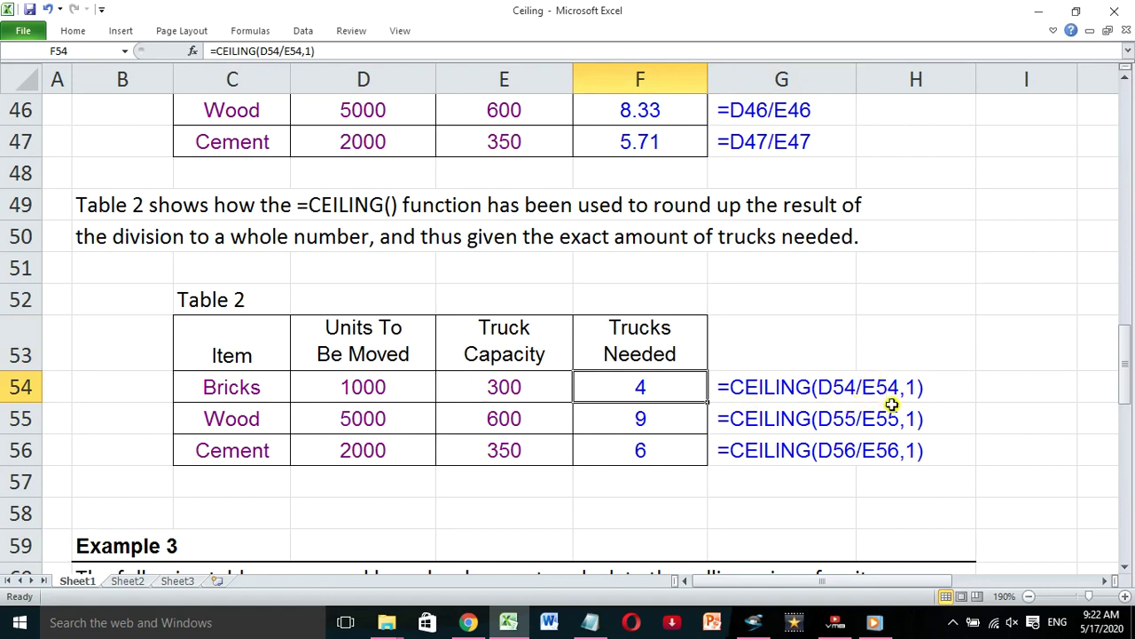
pyautogui.click(522, 387)
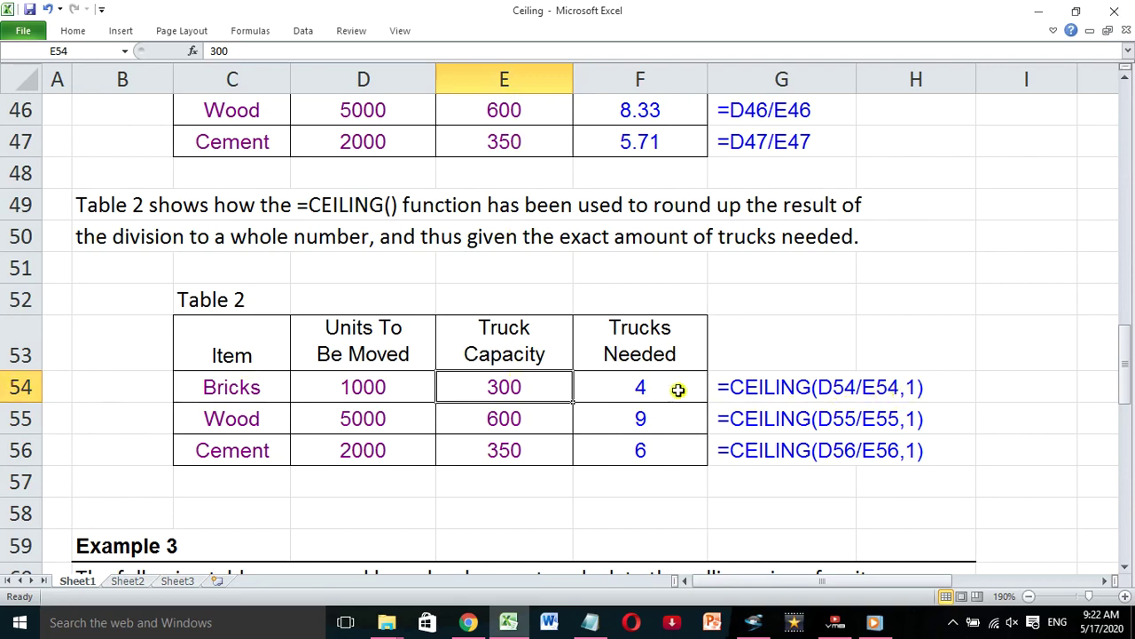
pyautogui.click(676, 391)
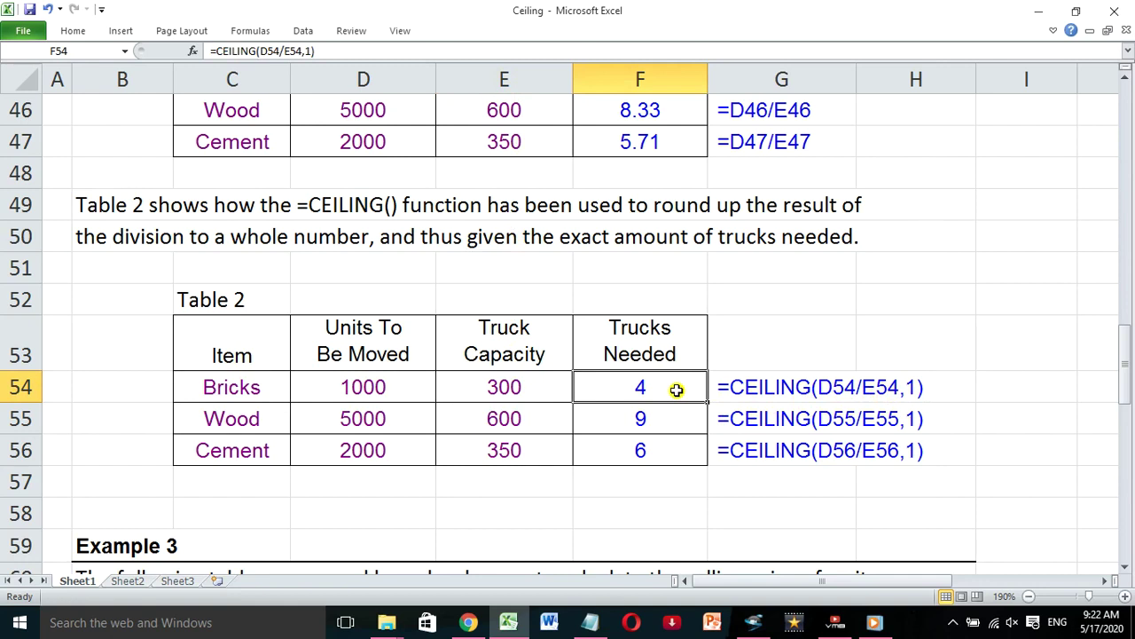
pyautogui.click(670, 422)
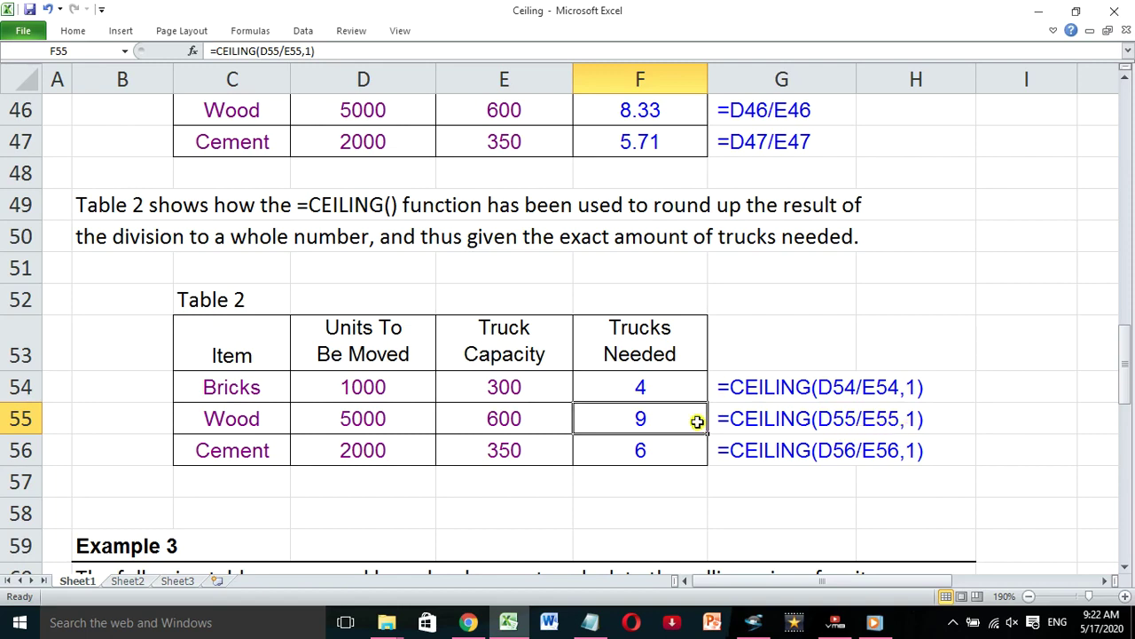
pyautogui.click(653, 451)
pyautogui.moveTo(754, 314); pyautogui.dragTo(760, 471)
pyautogui.click(748, 346)
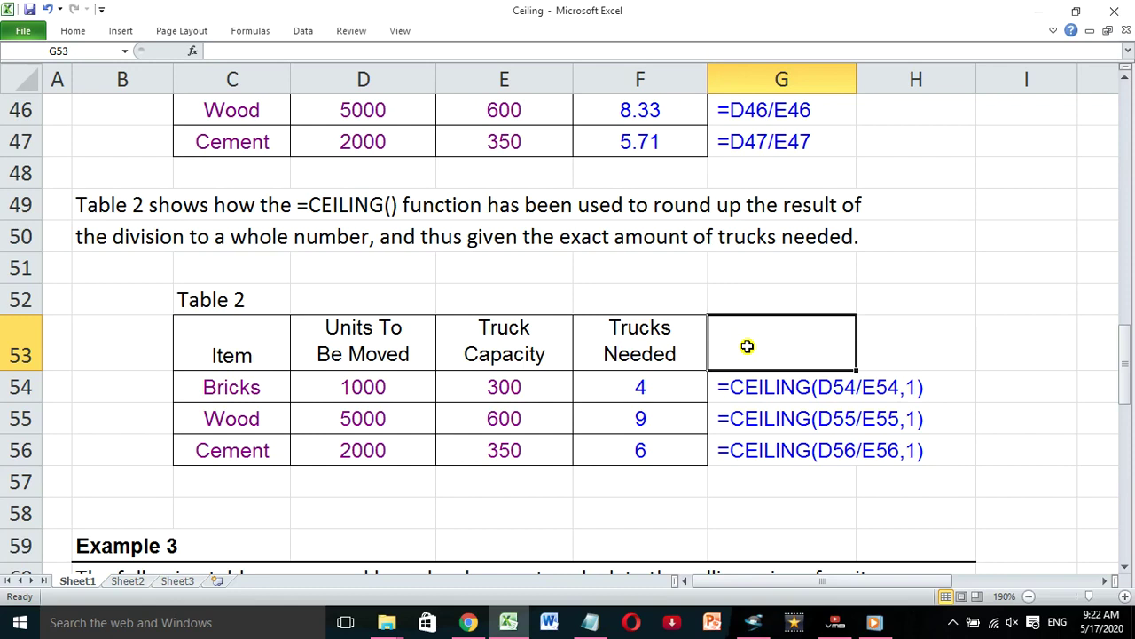
# Step: Read the introduction to Example 3 and look over the items listed in its Table 1
pyautogui.scroll(-3, 748, 346)
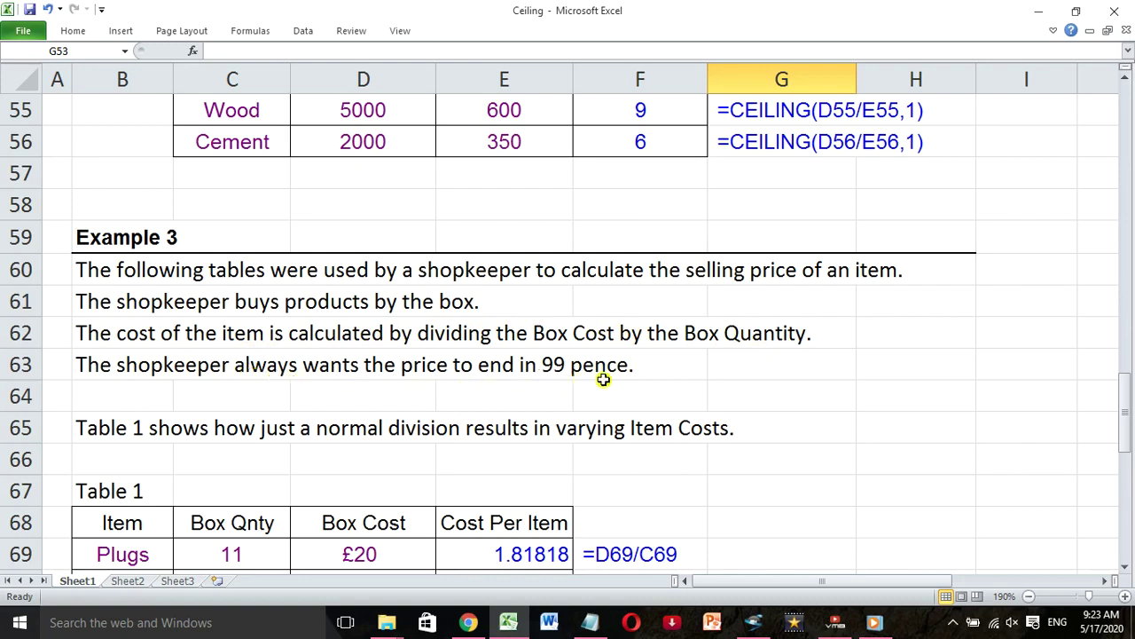
pyautogui.scroll(-2, 603, 380)
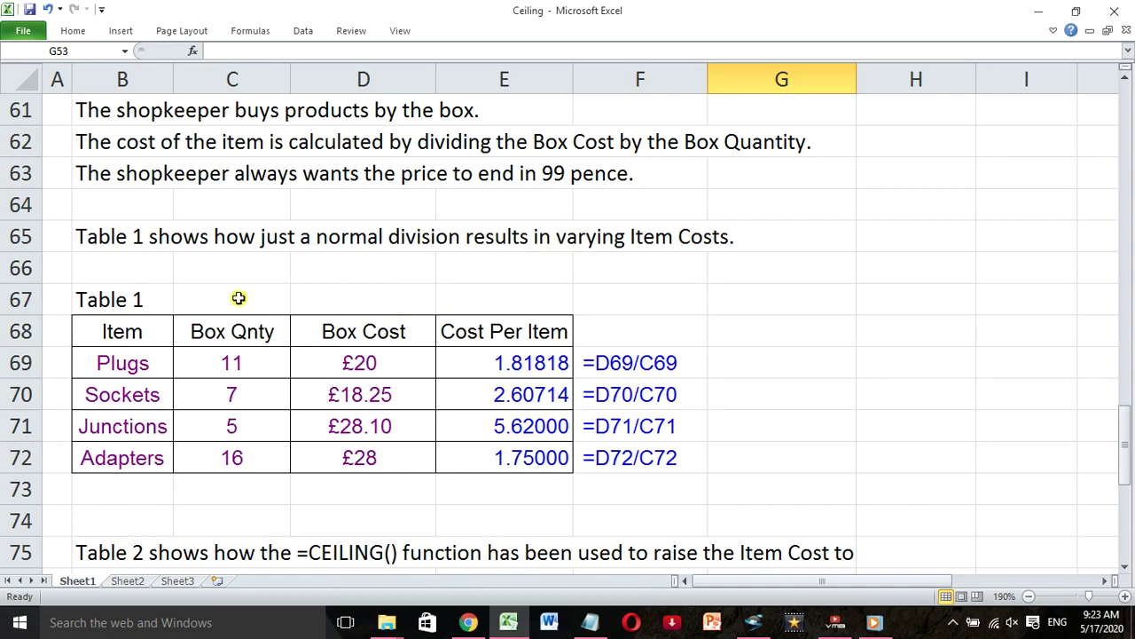
pyautogui.click(133, 364)
pyautogui.click(135, 397)
pyautogui.click(135, 427)
pyautogui.click(131, 458)
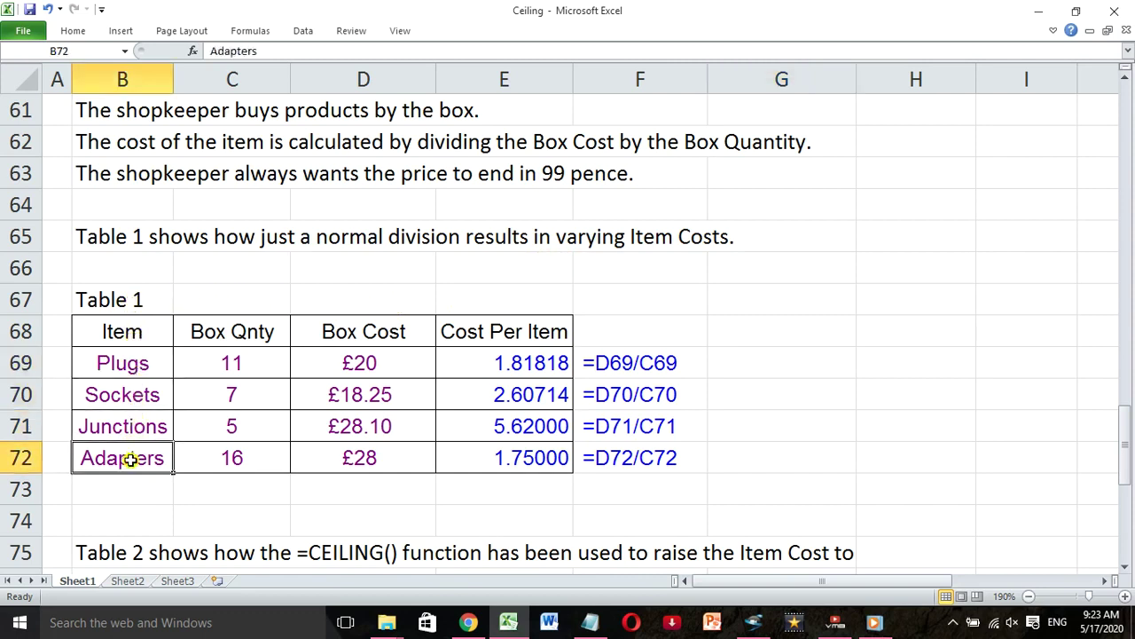
# Step: Review each item's Box Qnty and Box Cost in Example 3's Table 1 and check the Cost Per Item formula for Plugs
pyautogui.click(251, 331)
pyautogui.click(261, 362)
pyautogui.click(258, 398)
pyautogui.click(257, 429)
pyautogui.click(252, 460)
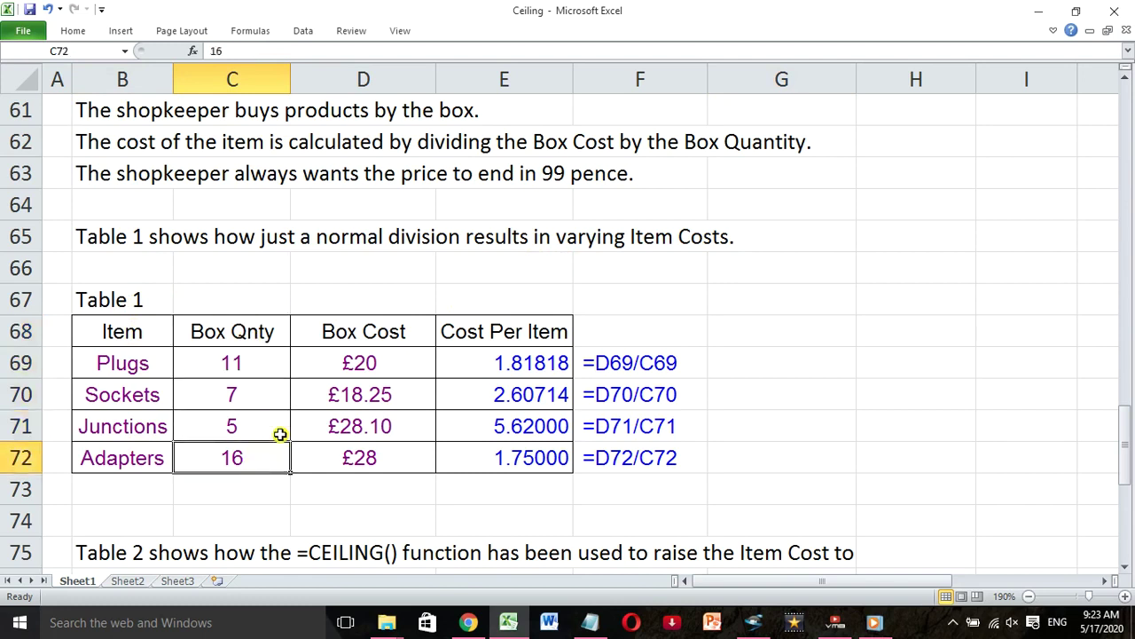
pyautogui.click(395, 359)
pyautogui.click(396, 396)
pyautogui.click(396, 426)
pyautogui.click(393, 459)
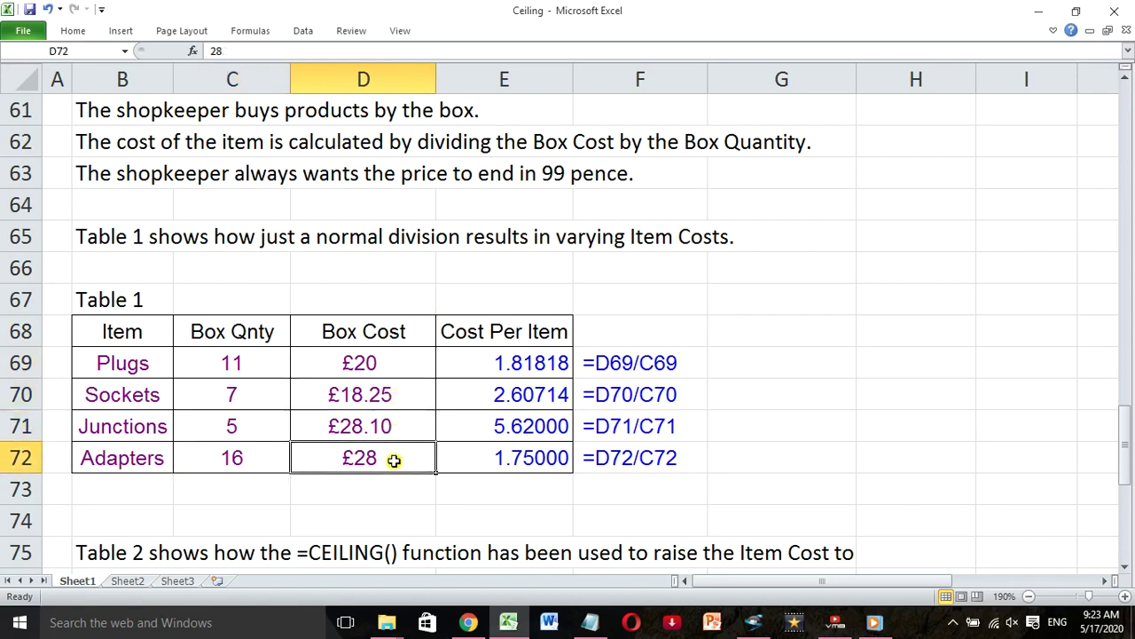
pyautogui.click(554, 359)
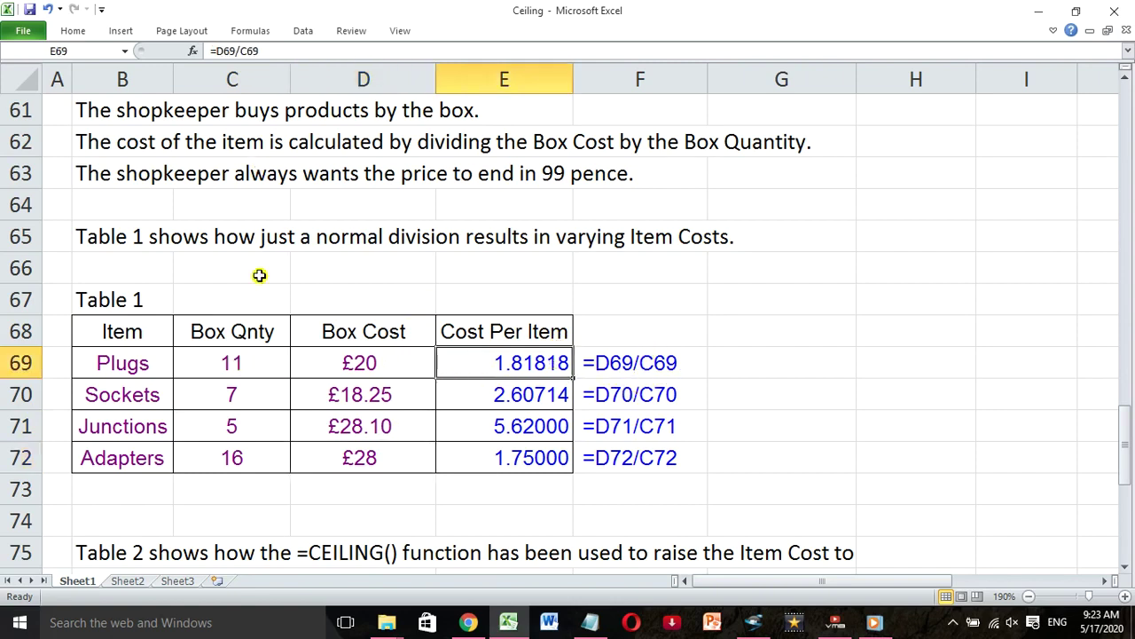
# Step: Read the note on Example 3's Table 2 and compare its Cost Per Item formulas with the Raised Cost formula for Plugs
pyautogui.scroll(-2, 490, 376)
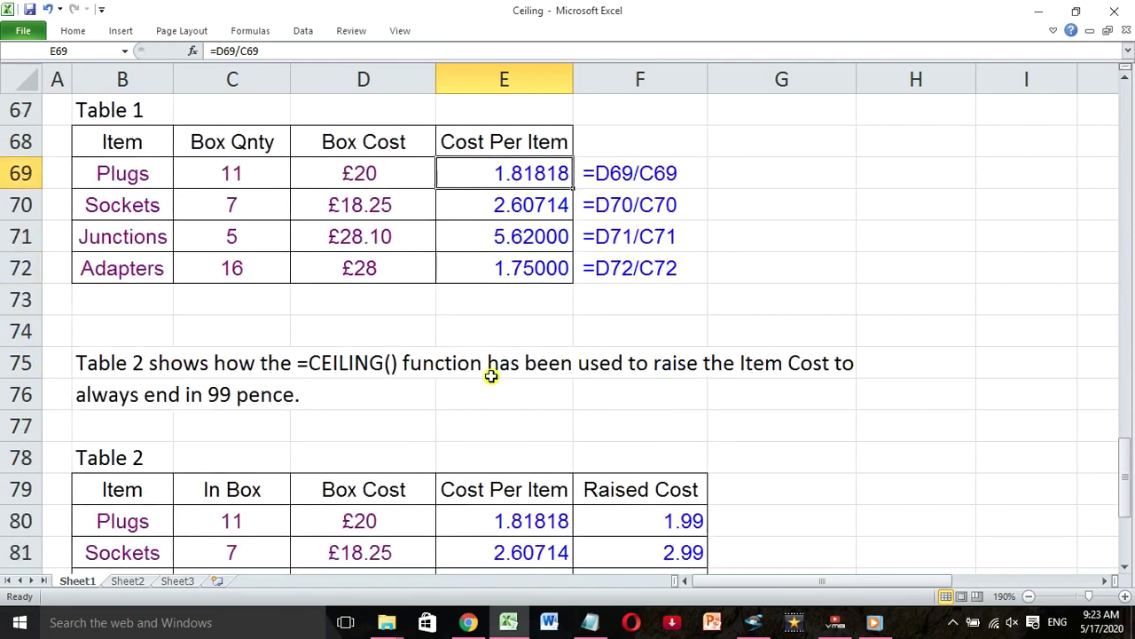
pyautogui.scroll(-1, 491, 376)
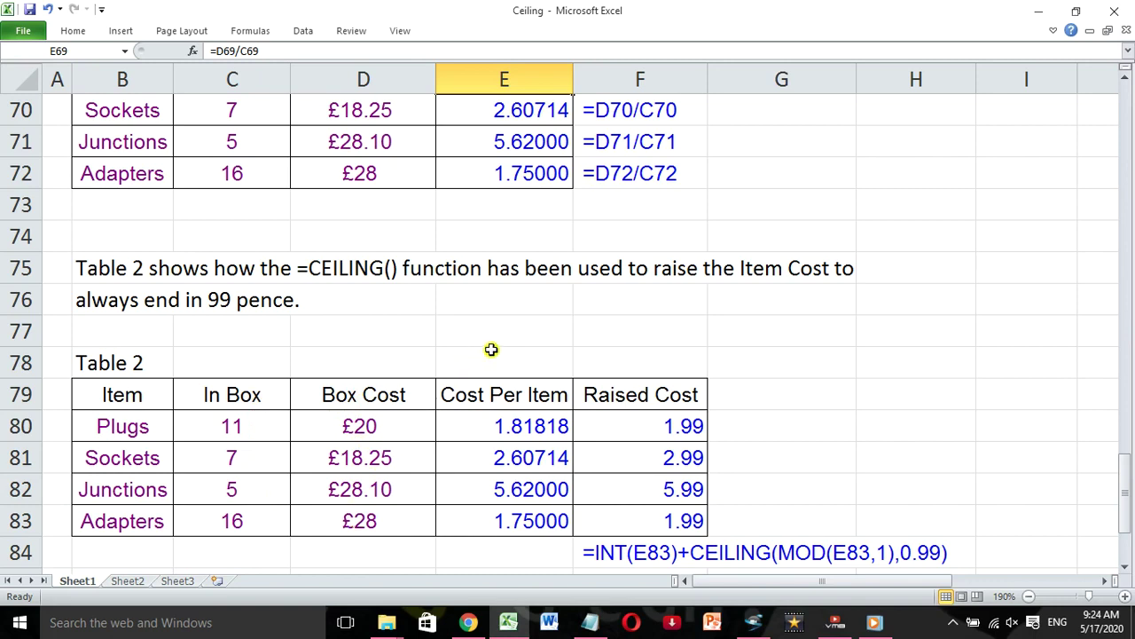
pyautogui.click(490, 393)
pyautogui.click(522, 425)
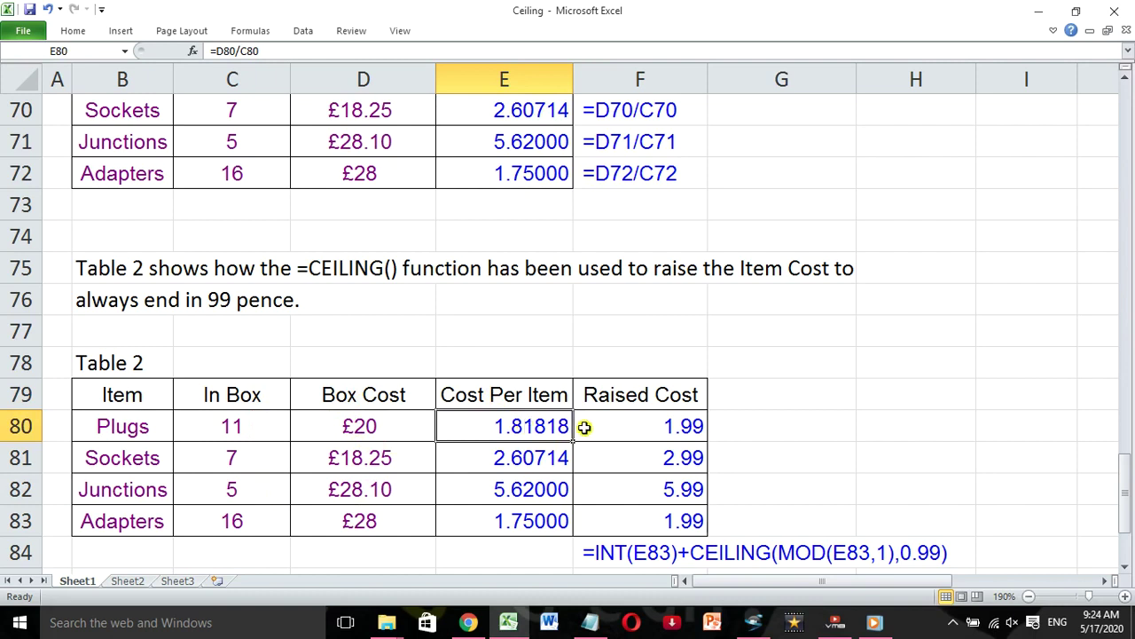
pyautogui.click(618, 421)
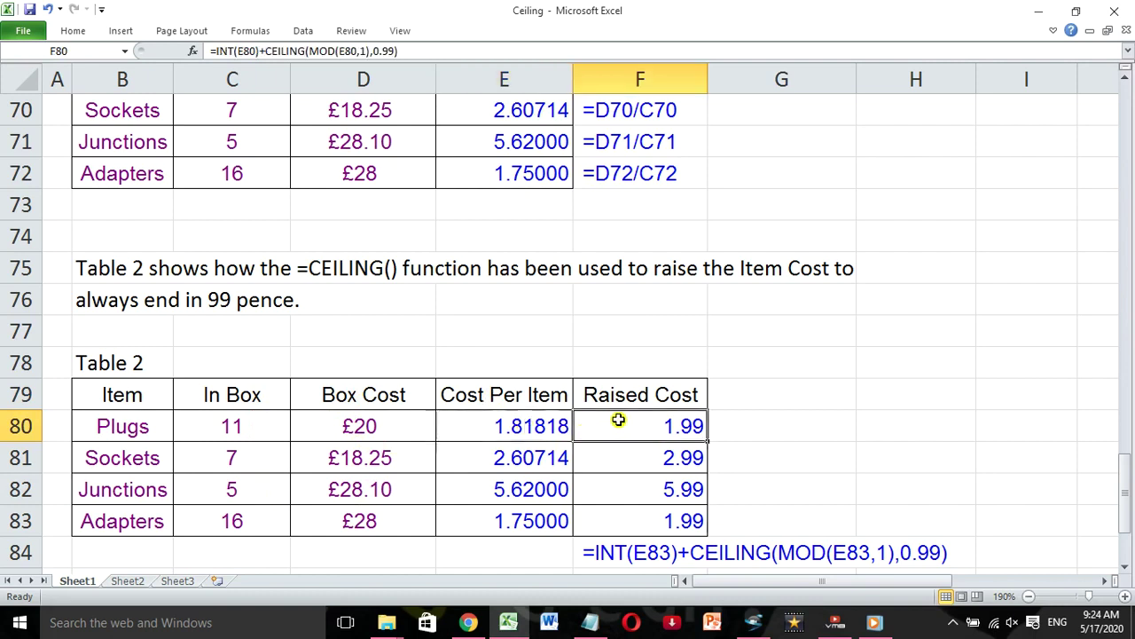
pyautogui.click(539, 426)
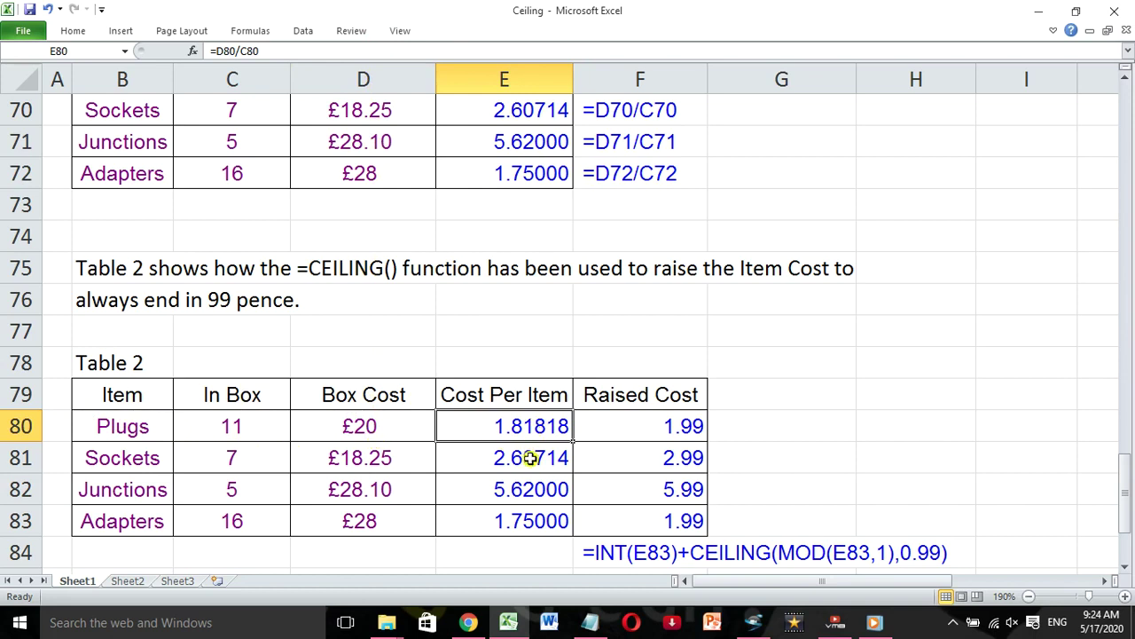
pyautogui.click(528, 519)
pyautogui.click(527, 488)
pyautogui.click(524, 460)
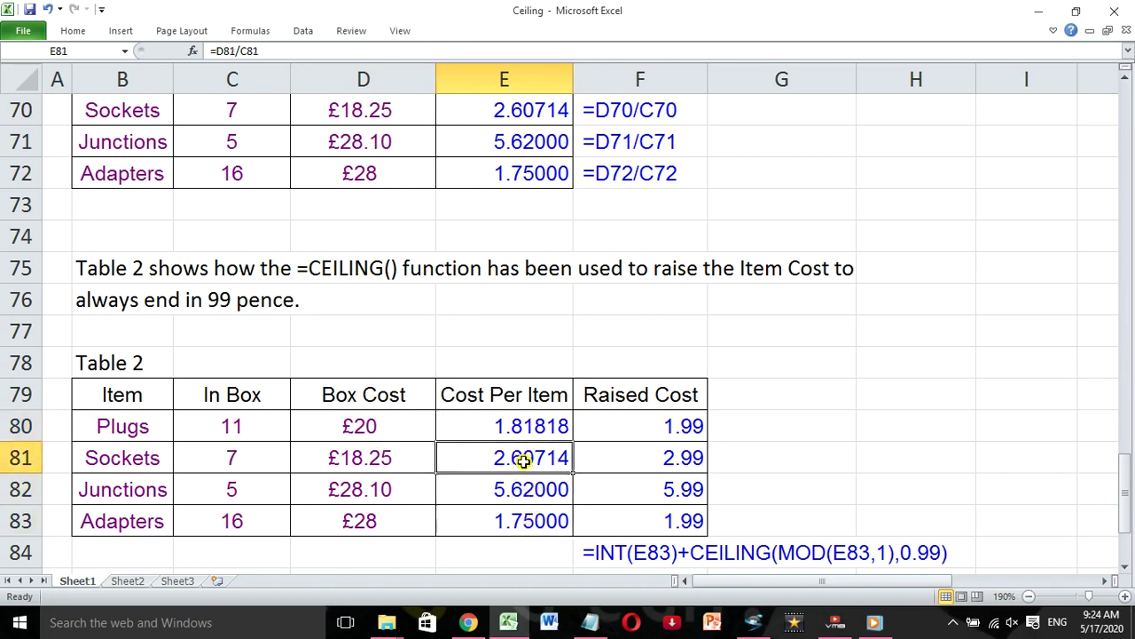
pyautogui.click(622, 428)
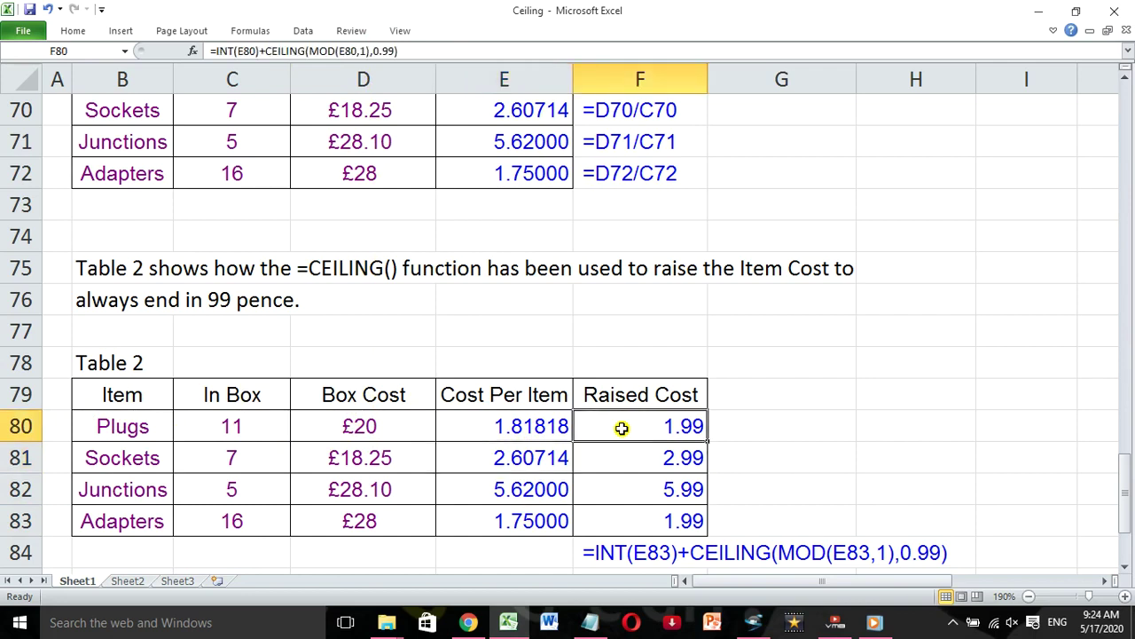
# Step: Inspect the Raised Cost formula of every item in Table 2 and read the Explanation of its INT, MOD and CEILING parts
pyautogui.scroll(-1, 870, 429)
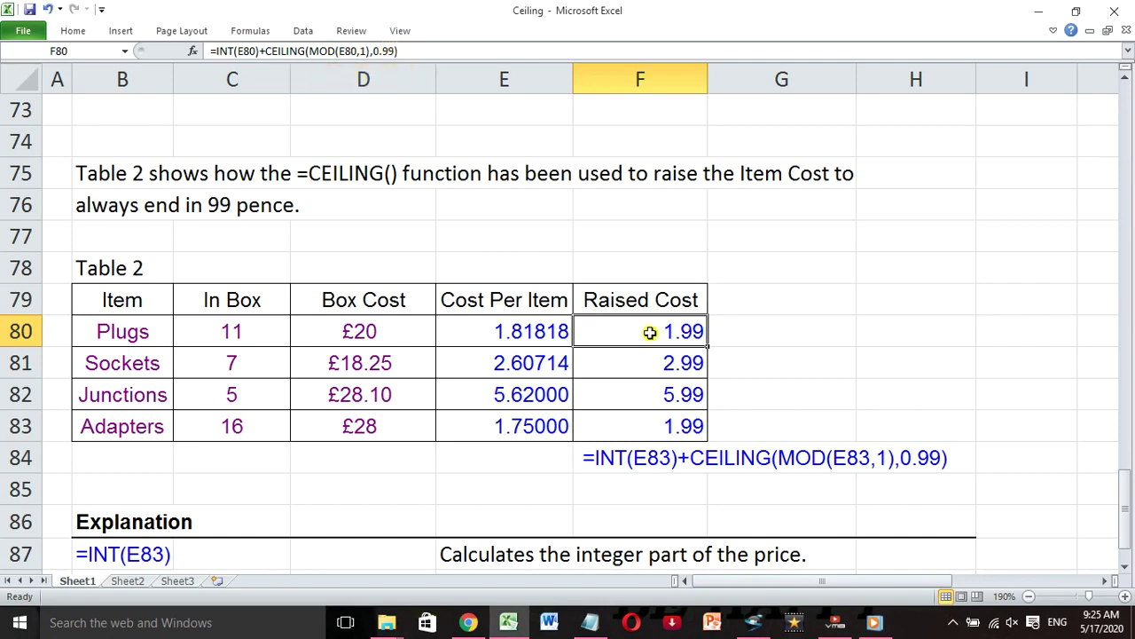
pyautogui.click(665, 364)
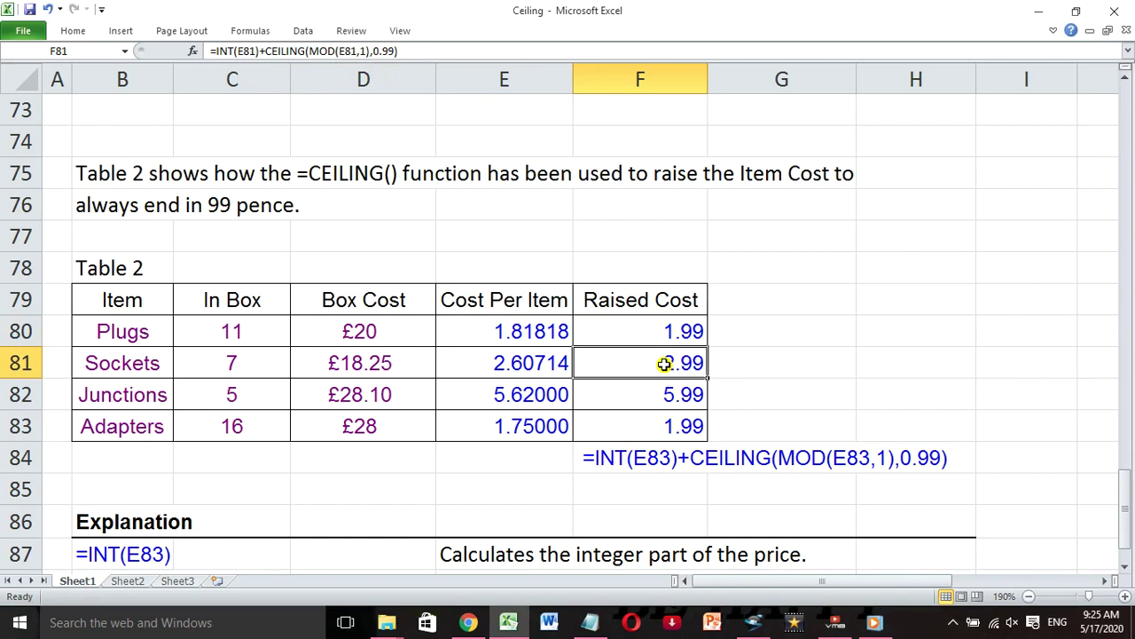
pyautogui.click(665, 394)
pyautogui.click(668, 422)
pyautogui.click(679, 333)
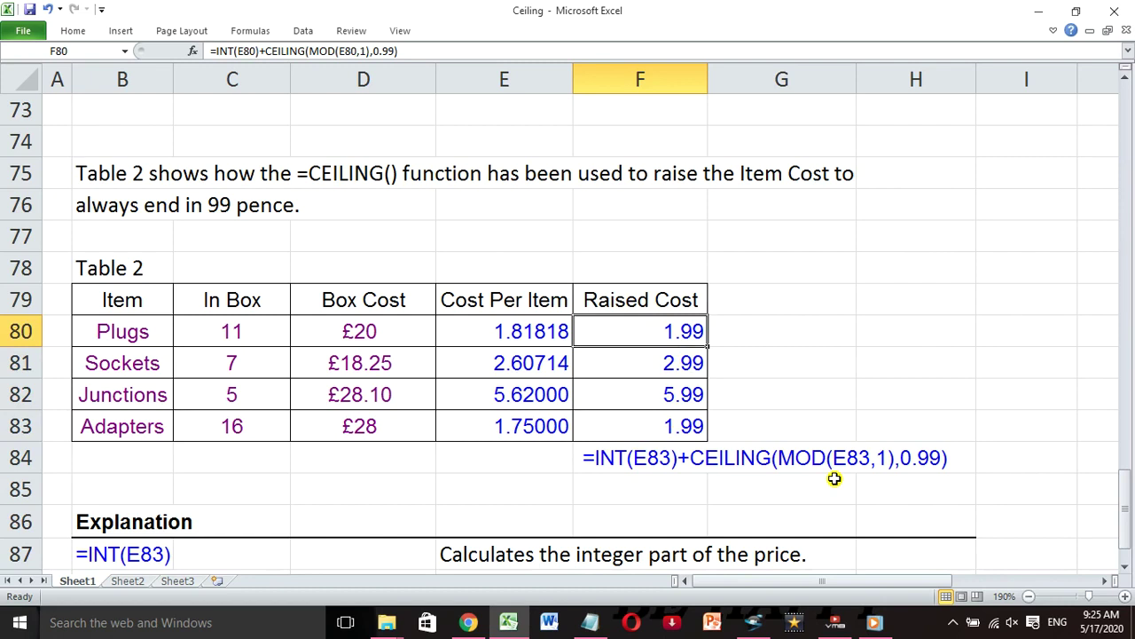
pyautogui.scroll(-1, 835, 478)
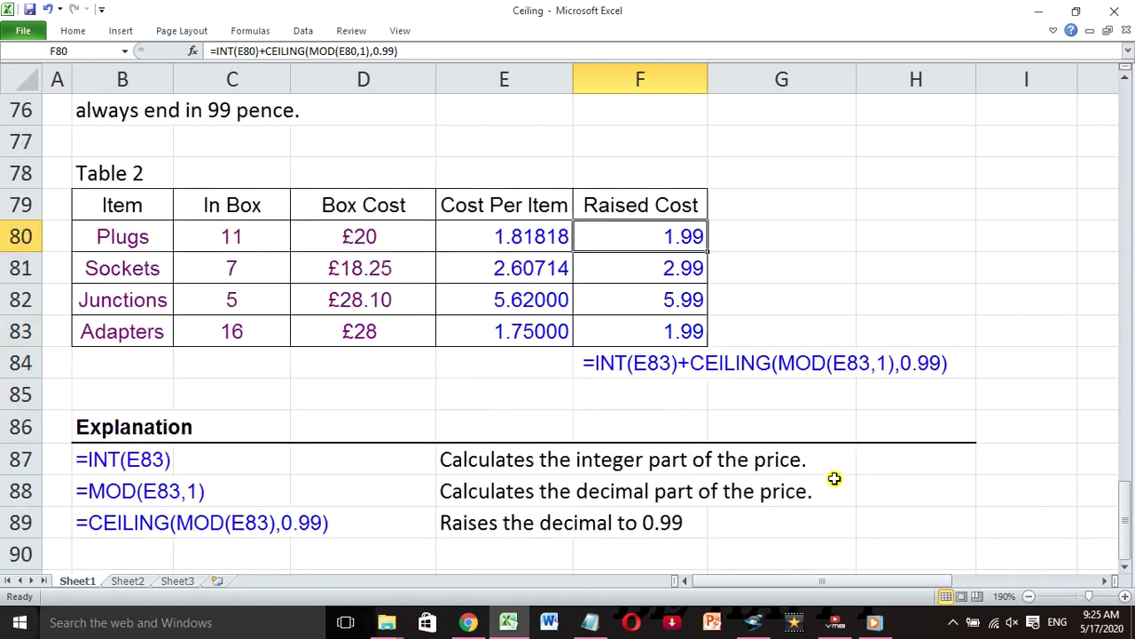
pyautogui.scroll(-1, 834, 478)
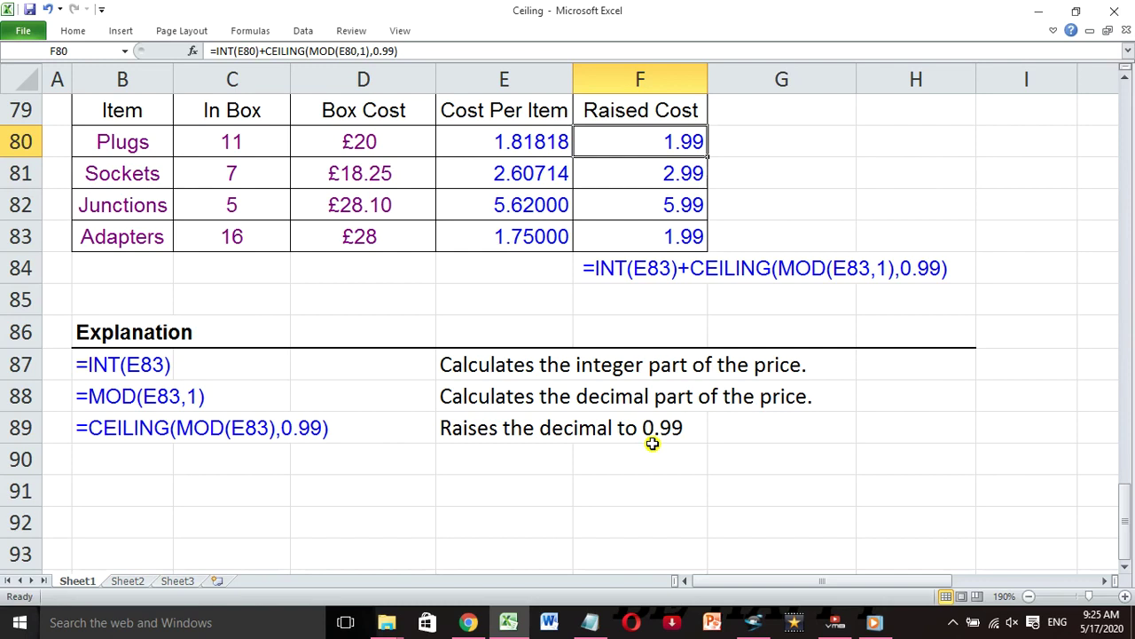
# Step: Skim back to the start of the worksheet and recap the CEILING summary table and the first two worked examples
pyautogui.scroll(1, 652, 443)
pyautogui.scroll(5, 652, 444)
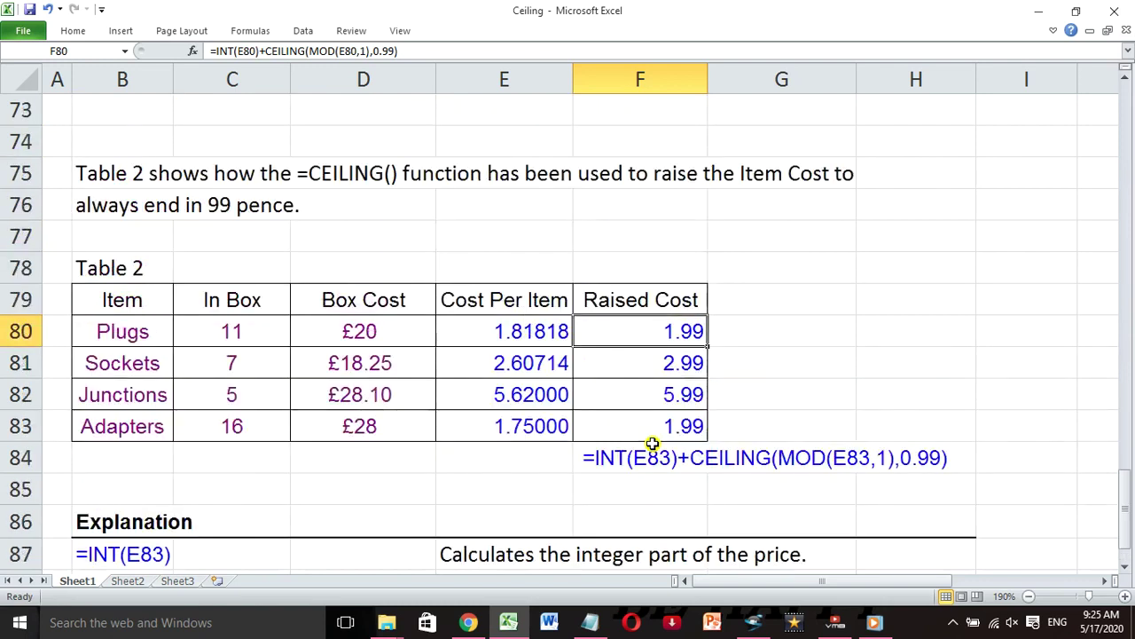
pyautogui.scroll(8, 652, 443)
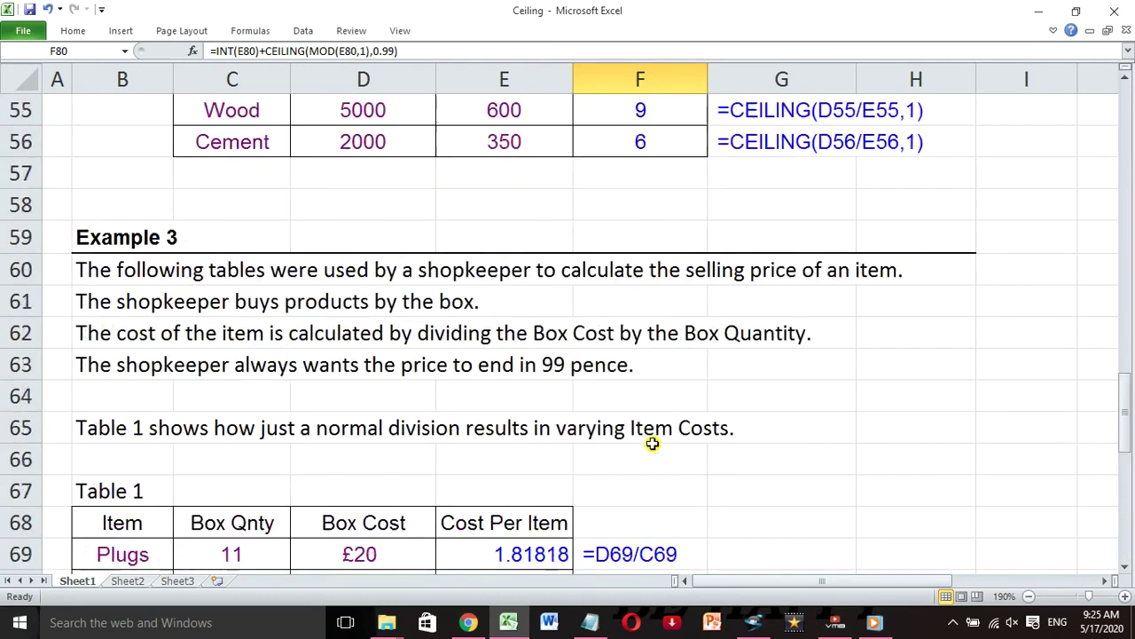
pyautogui.scroll(10, 652, 444)
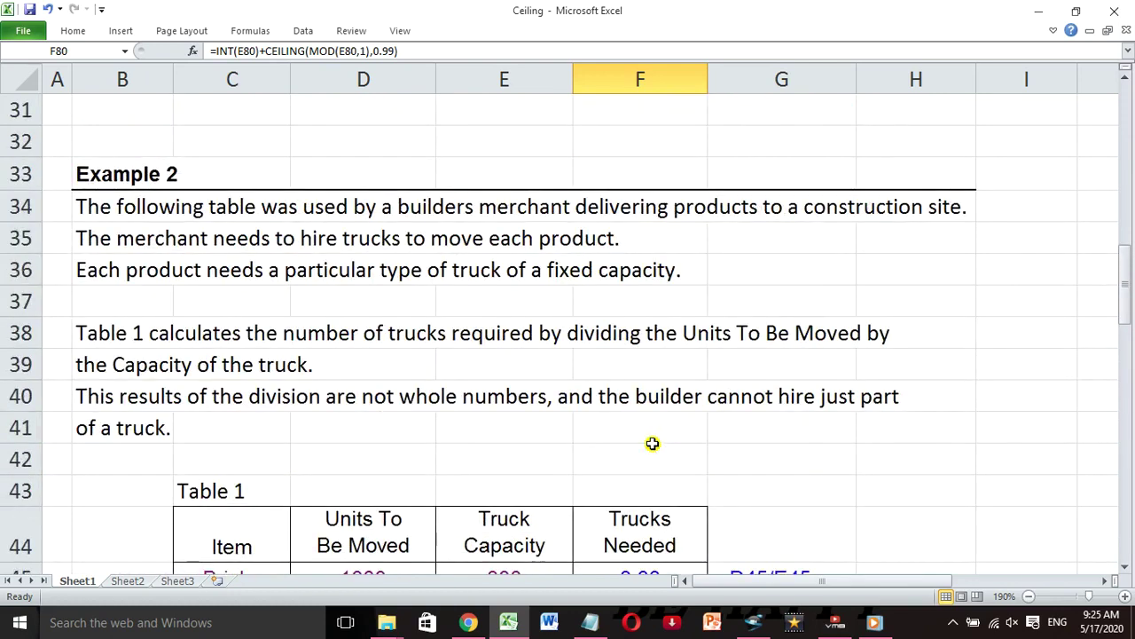
pyautogui.scroll(2, 652, 443)
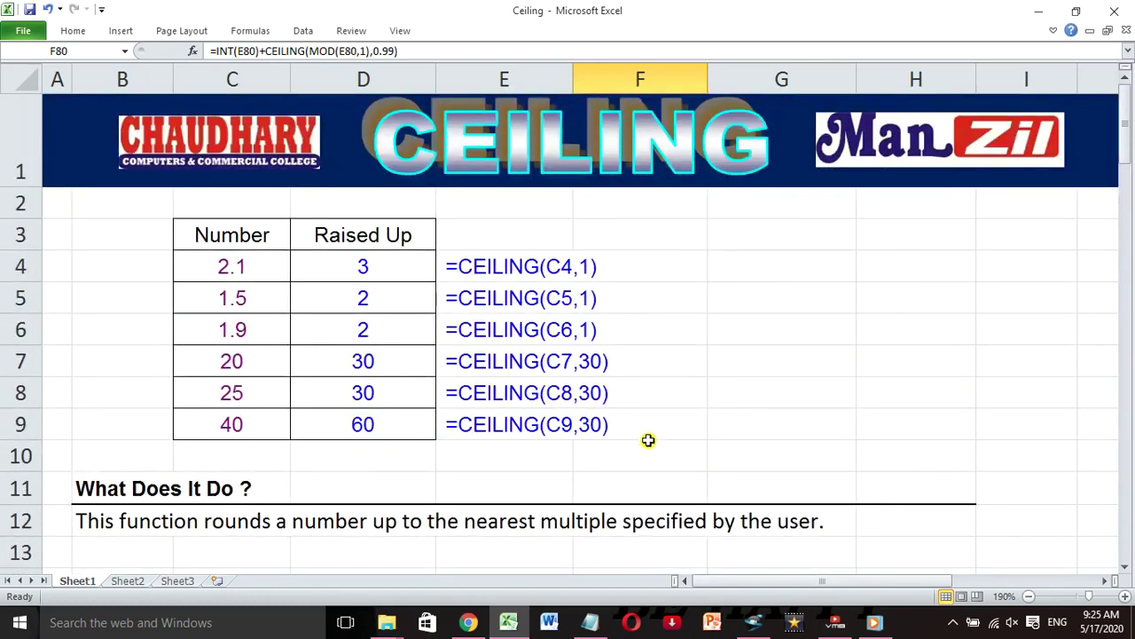
pyautogui.scroll(-8, 649, 440)
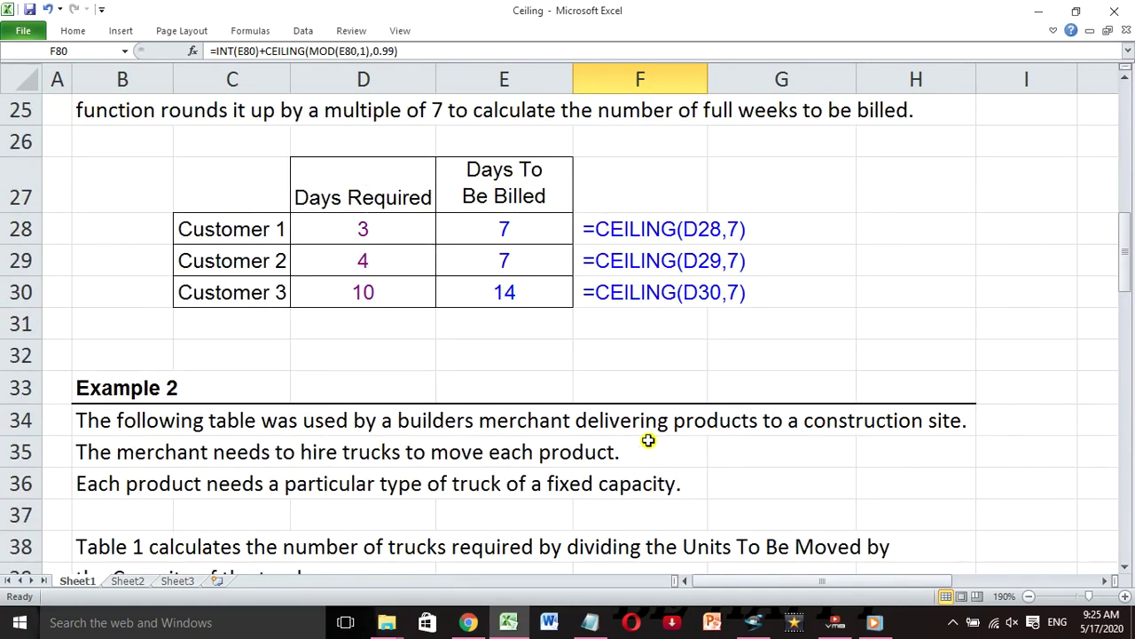
pyautogui.scroll(-4, 648, 440)
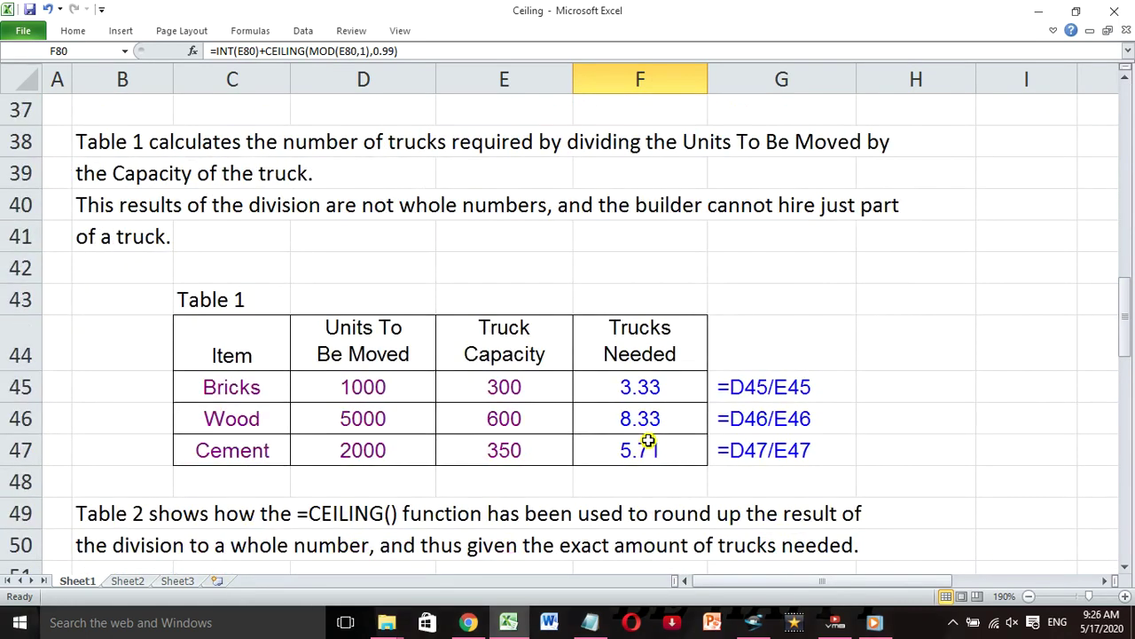